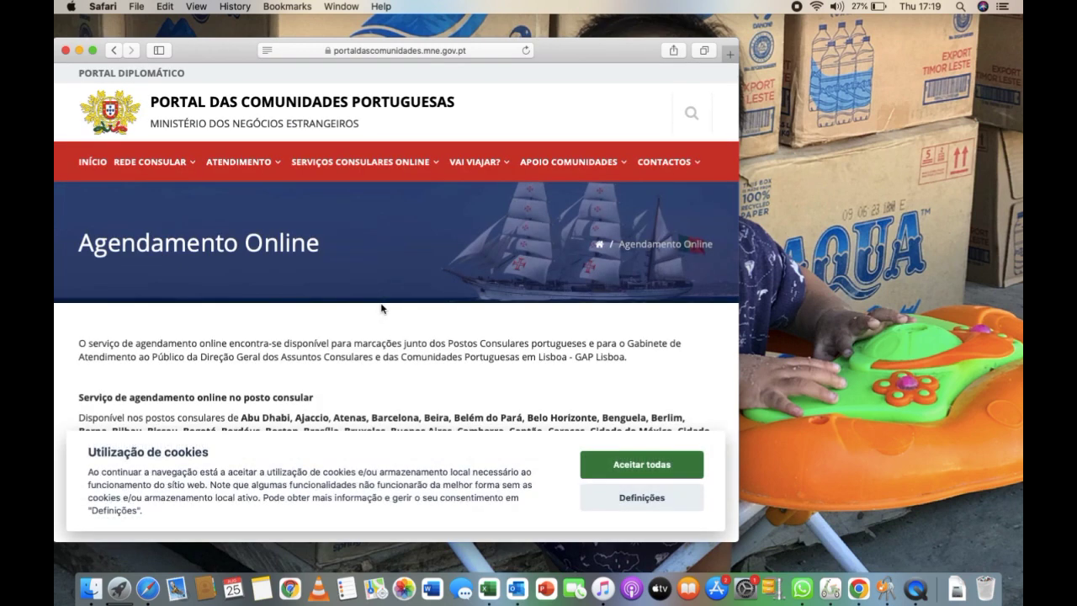
Make the browser full screen and scroll to the consular posts list with the booking link
{"action": "mouse_move", "coordinate": [205, 151]}
{"action": "left_click", "coordinate": [93, 50]}
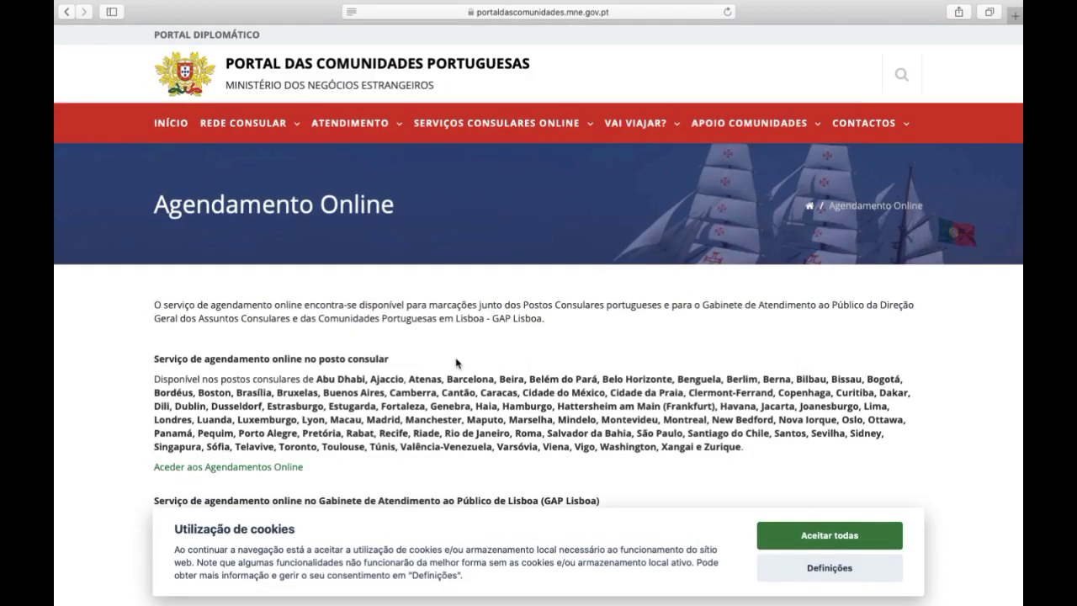
{"action": "scroll", "coordinate": [456, 363], "scroll_direction": "down", "scroll_amount": 3}
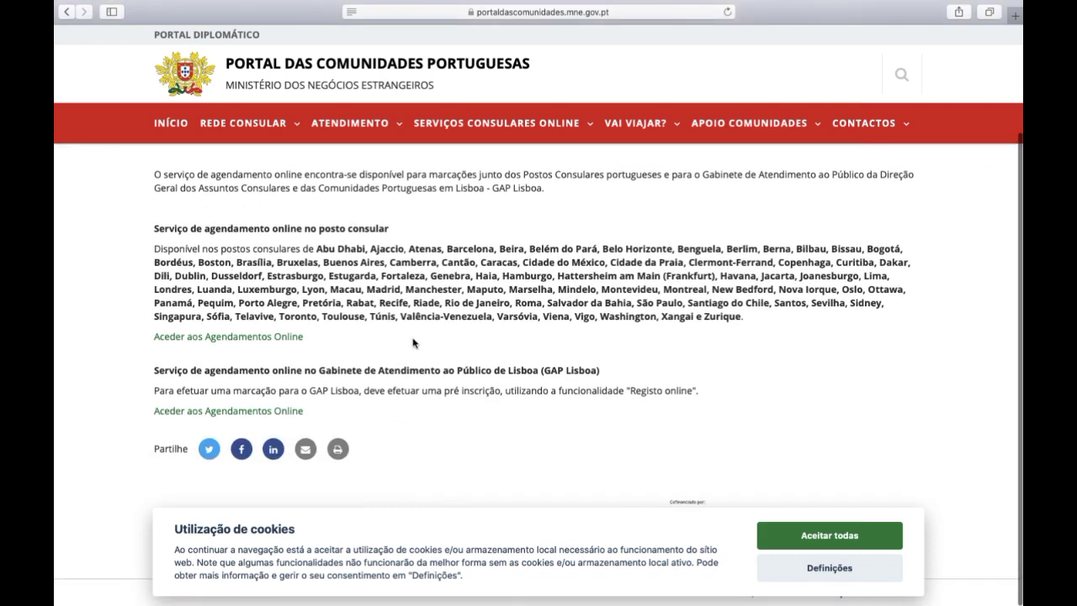
{"action": "scroll", "coordinate": [280, 350], "scroll_direction": "up", "scroll_amount": 3}
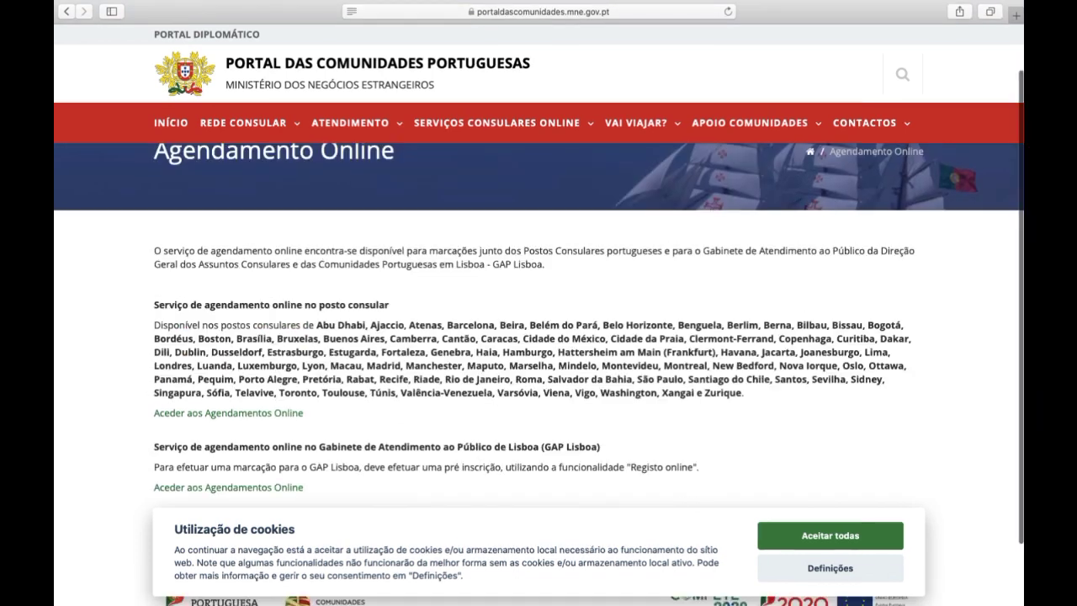
{"action": "scroll", "coordinate": [280, 350], "scroll_direction": "down", "scroll_amount": 2}
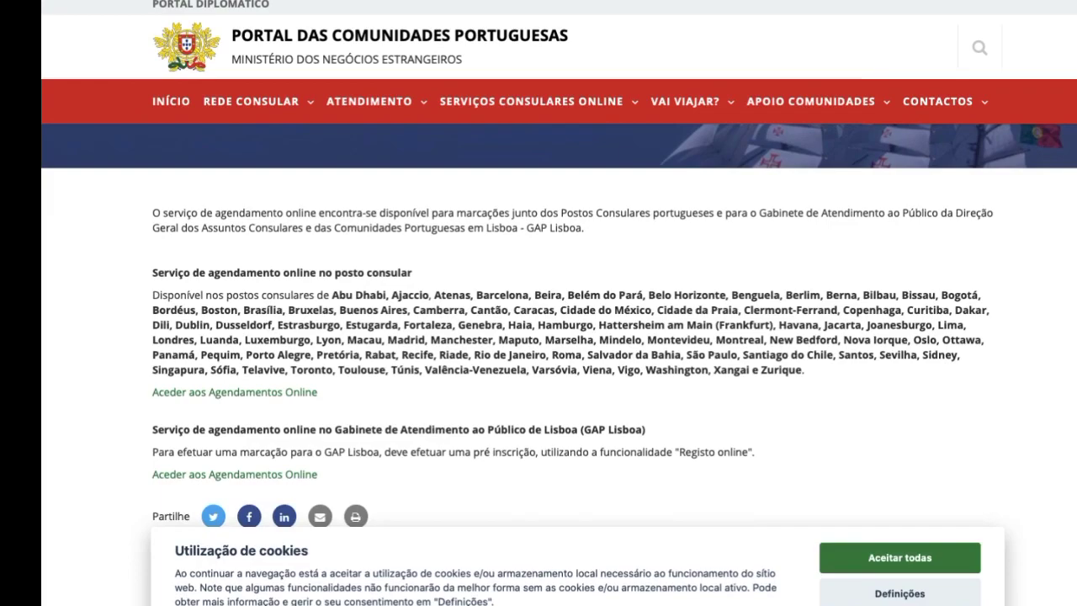
{"action": "scroll", "coordinate": [539, 336], "scroll_direction": "down", "scroll_amount": 1}
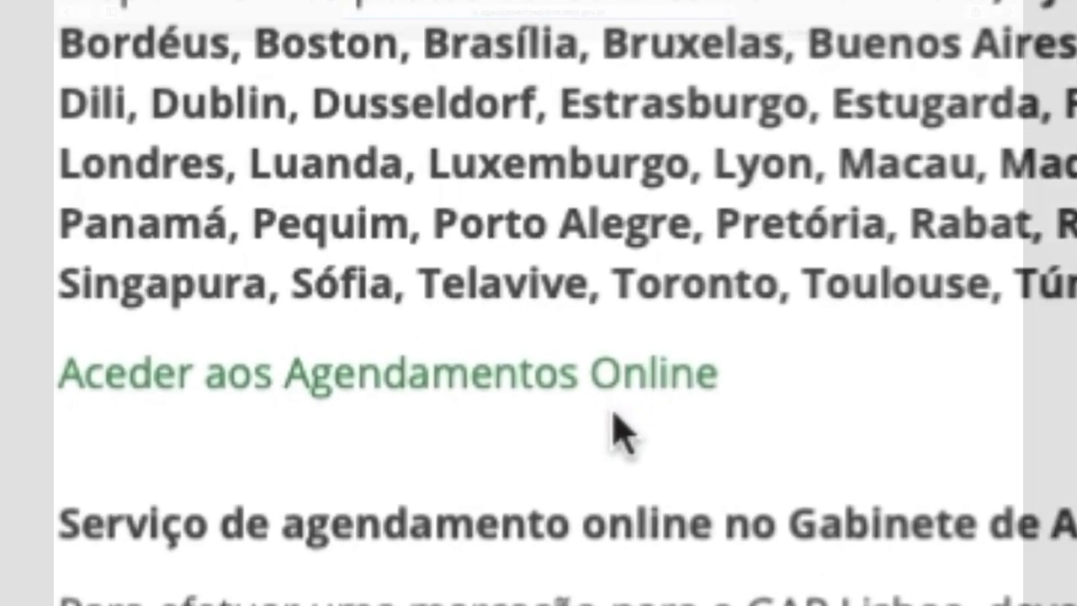
Enter Agendamentos Online, dismiss the information notice and start a new appointment
{"action": "left_click", "coordinate": [589, 363]}
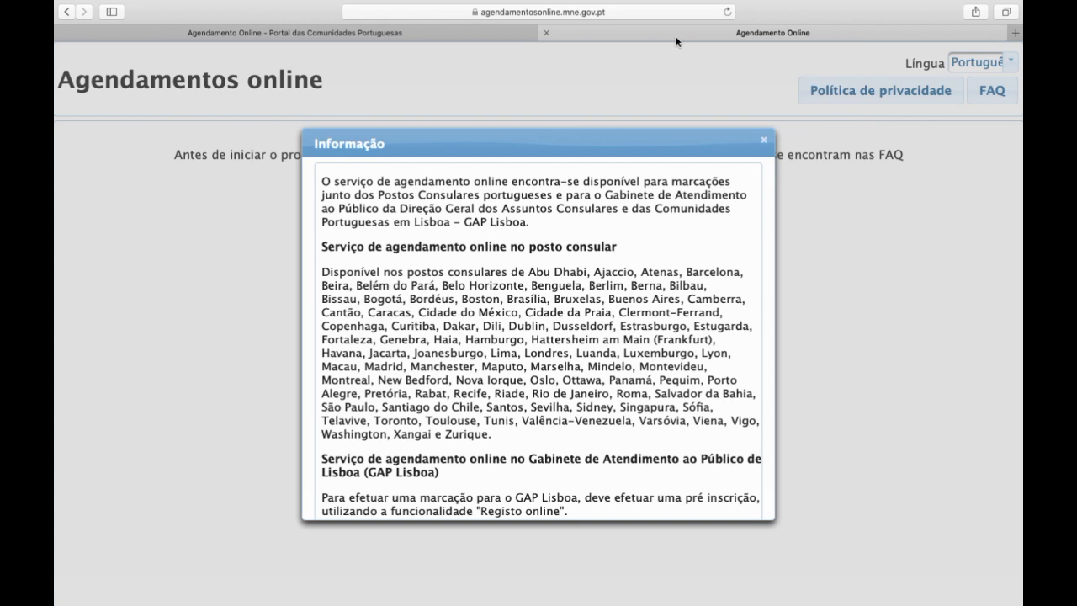
{"action": "left_click", "coordinate": [763, 139]}
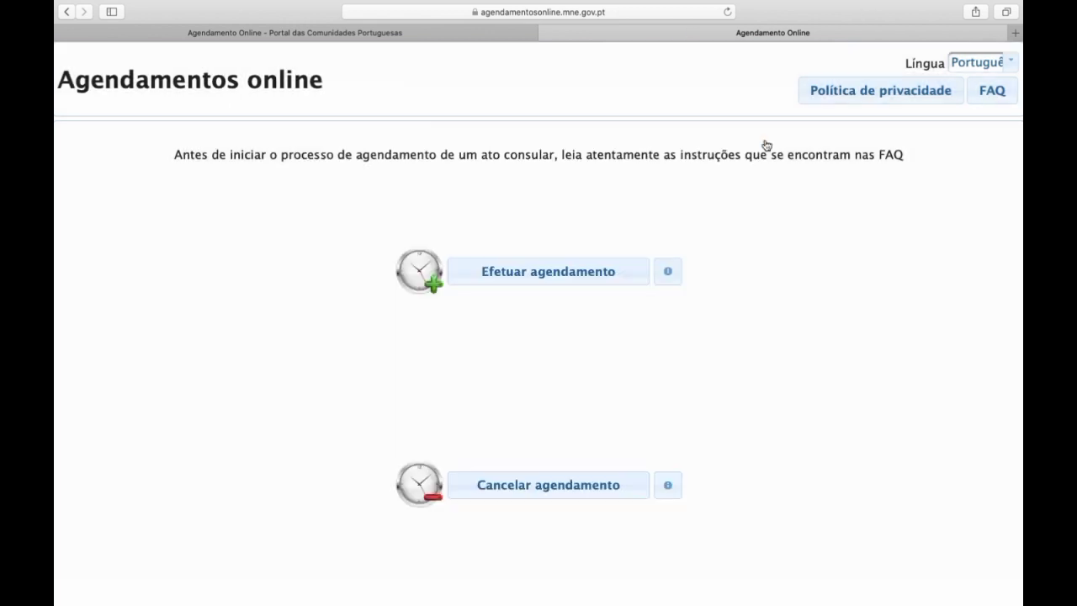
{"action": "left_click", "coordinate": [561, 279]}
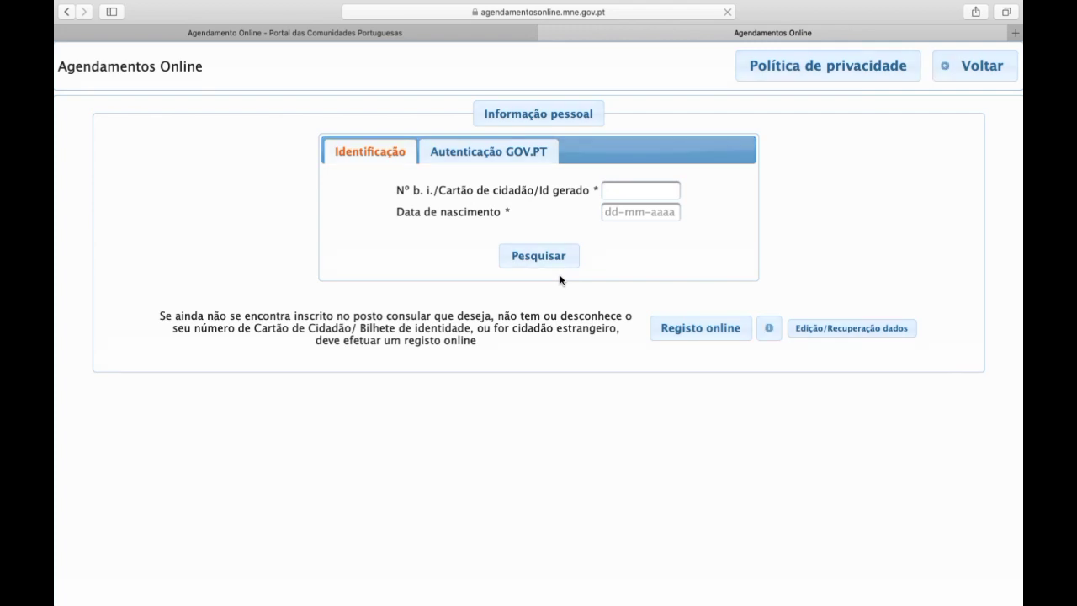
Begin online registration, answering Não to Portuguese identification and continuing to the form
{"action": "left_click", "coordinate": [673, 330]}
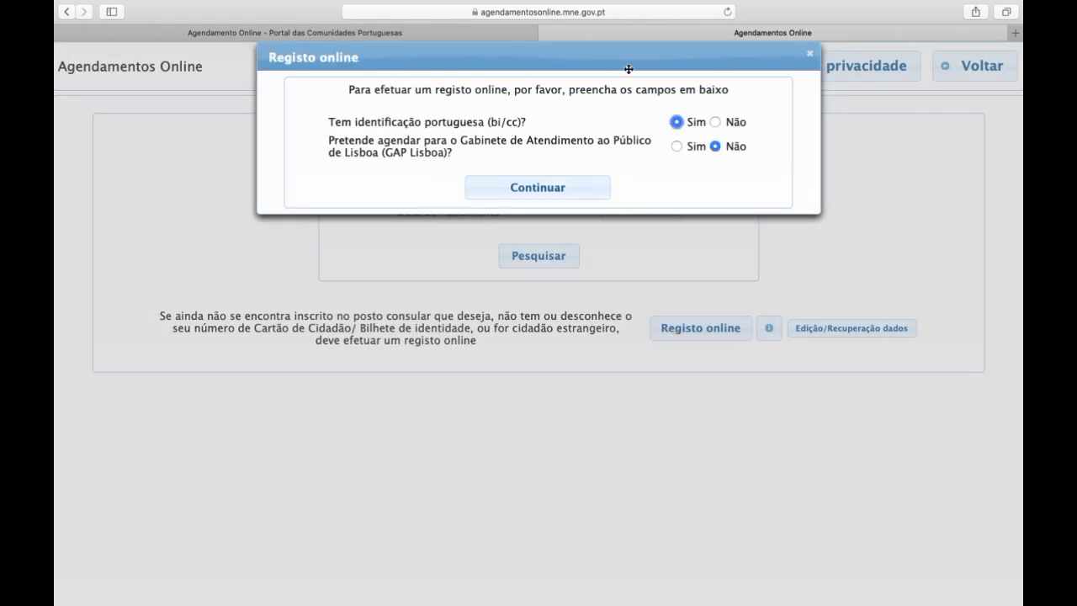
{"action": "left_click", "coordinate": [715, 122]}
{"action": "left_click", "coordinate": [556, 189]}
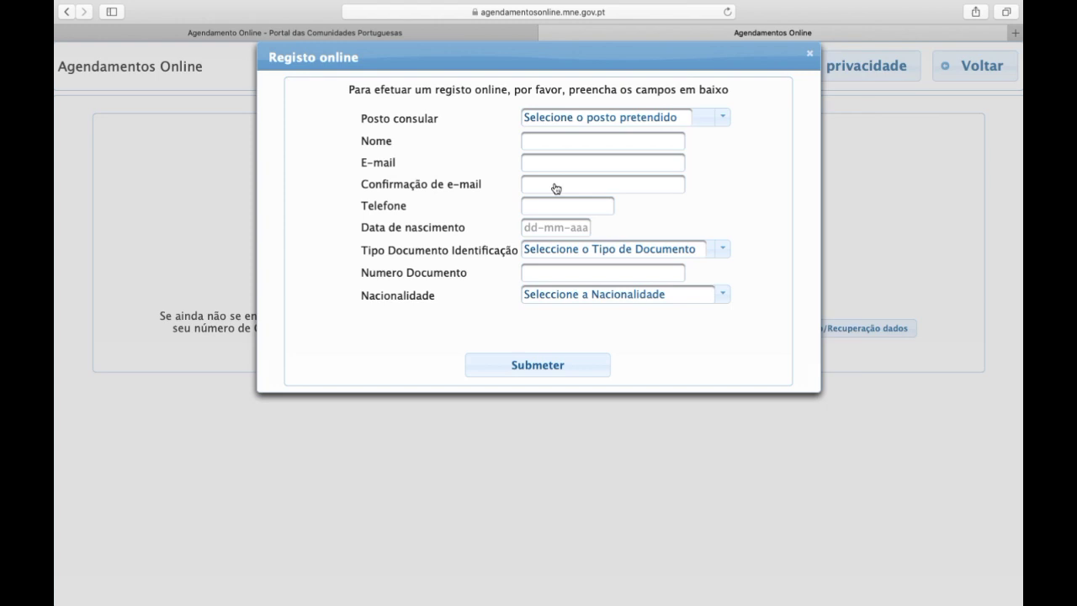
Choose 'Secção Consular da Embaixada de Portugal em Dili' as the consular post
{"action": "left_click", "coordinate": [723, 118]}
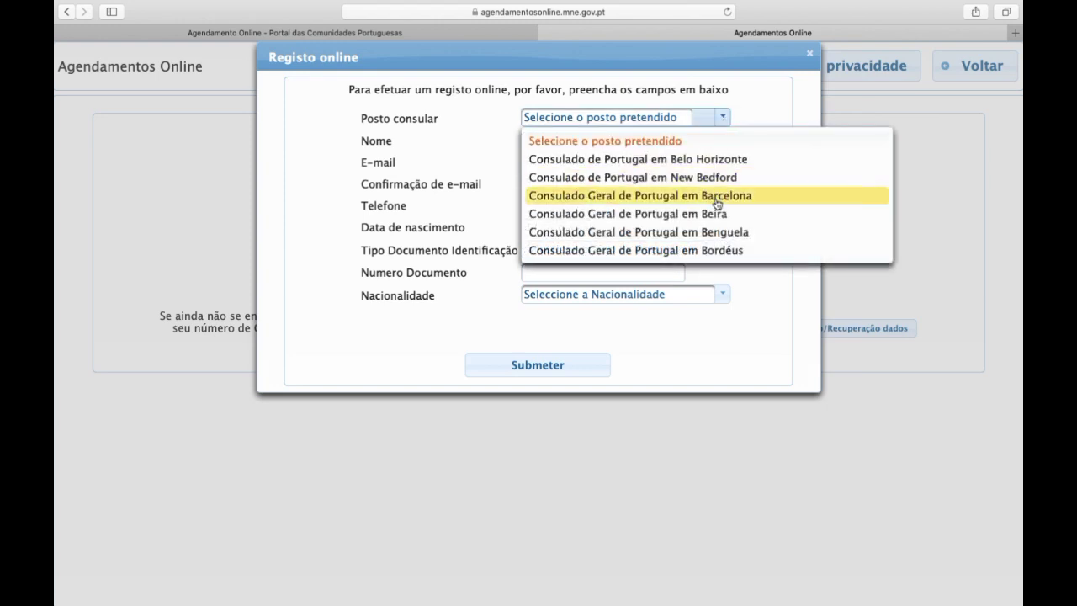
{"action": "key", "text": "Down"}
{"action": "key", "text": "Down"}
{"action": "key", "text": "Down"}
{"action": "key", "text": "Down"}
{"action": "key", "text": "Down"}
{"action": "key", "text": "Down"}
{"action": "key", "text": "Down"}
{"action": "key", "text": "Down"}
{"action": "key", "text": "Down"}
{"action": "key", "text": "Down"}
{"action": "key", "text": "Down"}
{"action": "key", "text": "Down"}
{"action": "key", "text": "Down"}
{"action": "key", "text": "Down"}
{"action": "key", "text": "Down"}
{"action": "key", "text": "Down"}
{"action": "key", "text": "Down"}
{"action": "key", "text": "Down"}
{"action": "key", "text": "Down"}
{"action": "key", "text": "Down"}
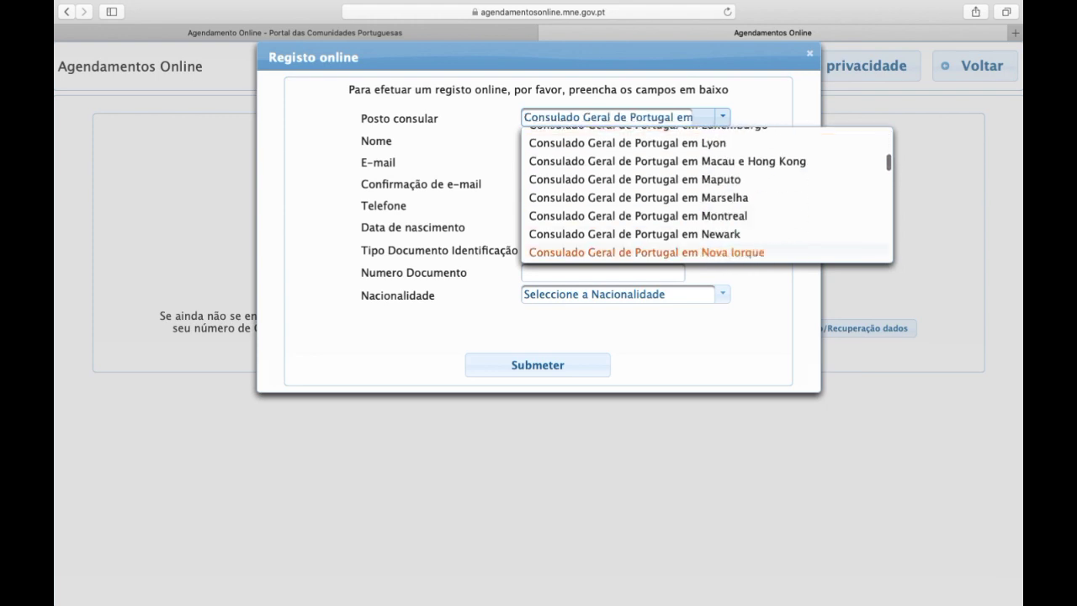
{"action": "key", "text": "Down"}
{"action": "key", "text": "Down"}
{"action": "key", "text": "Down"}
{"action": "key", "text": "Down"}
{"action": "key", "text": "Down"}
{"action": "key", "text": "Down"}
{"action": "key", "text": "Down"}
{"action": "key", "text": "Down"}
{"action": "key", "text": "Down"}
{"action": "key", "text": "Down"}
{"action": "key", "text": "Down"}
{"action": "key", "text": "Down"}
{"action": "key", "text": "Down"}
{"action": "key", "text": "Down"}
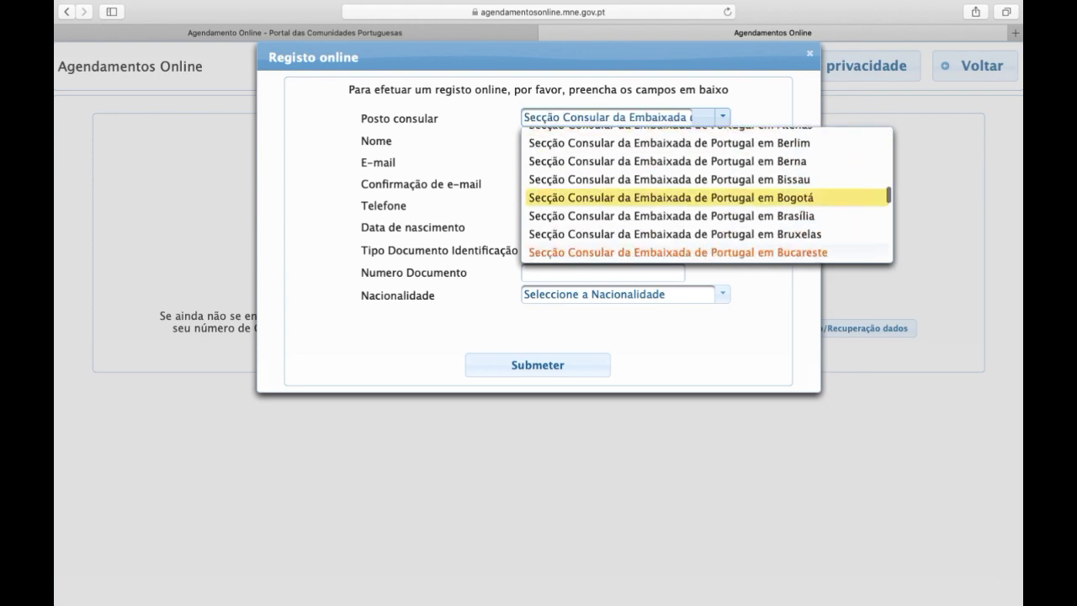
{"action": "key", "text": "Down"}
{"action": "key", "text": "Down"}
{"action": "key", "text": "Down"}
{"action": "key", "text": "Down"}
{"action": "key", "text": "Down"}
{"action": "key", "text": "Down"}
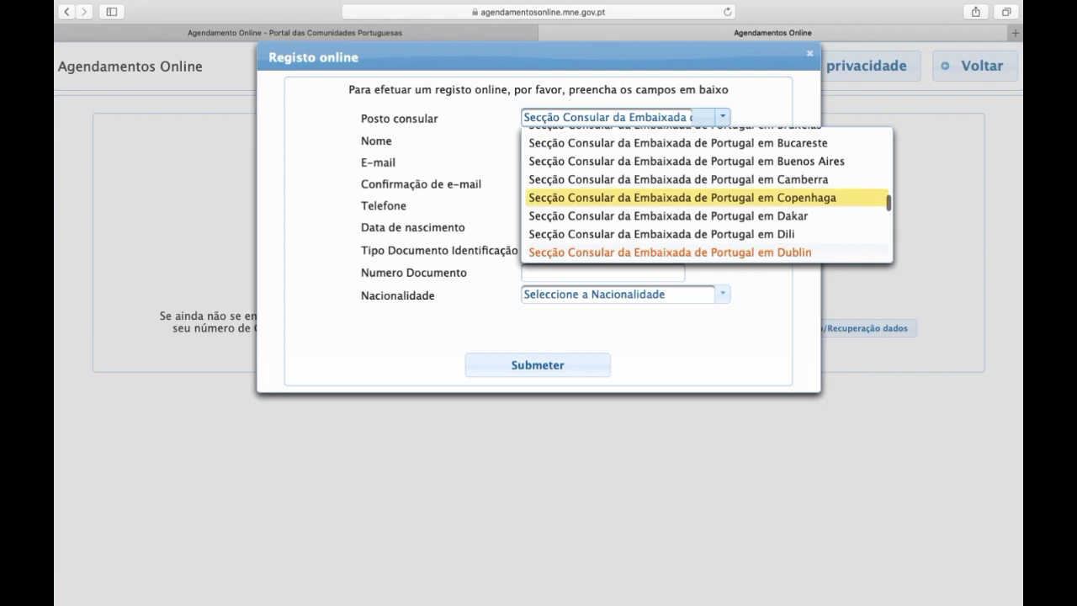
{"action": "key", "text": "Down"}
{"action": "key", "text": "Down"}
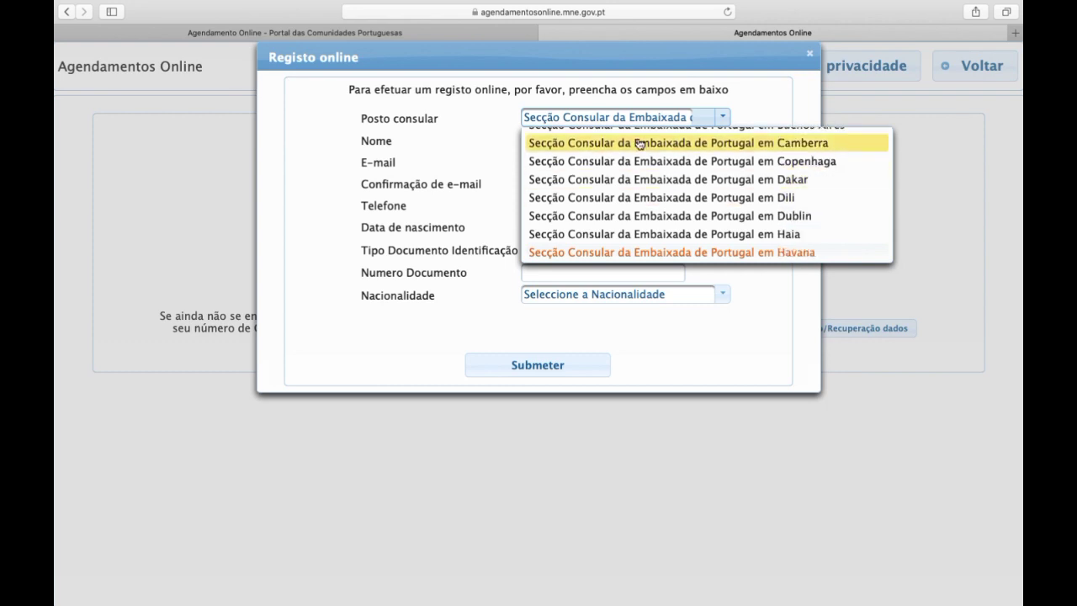
{"action": "left_click", "coordinate": [671, 200]}
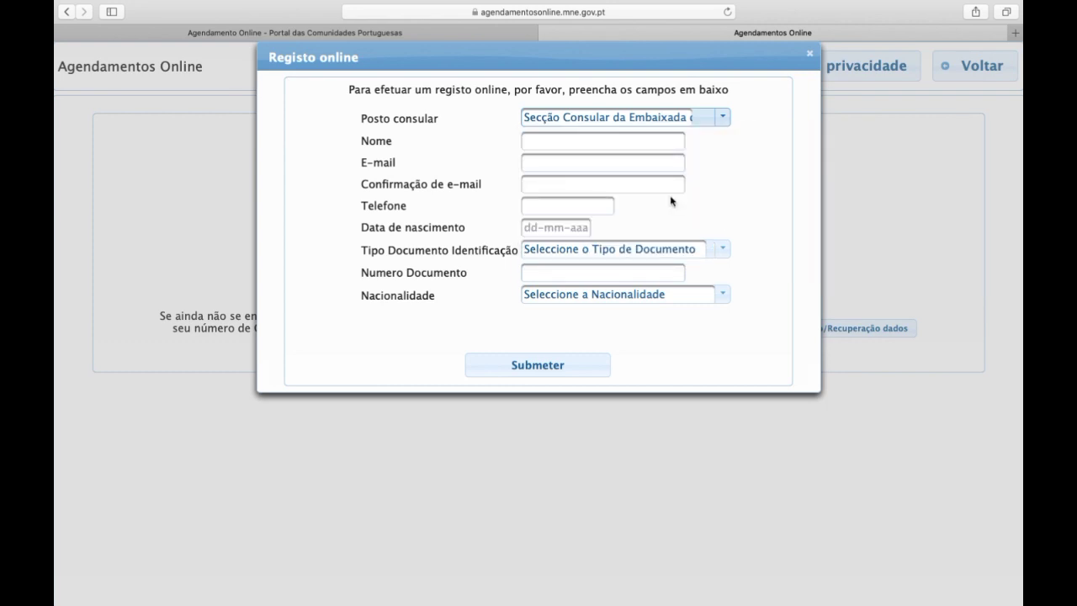
Fill in the applicant's name, e-mail address, e-mail confirmation and phone number
{"action": "left_click", "coordinate": [568, 142]}
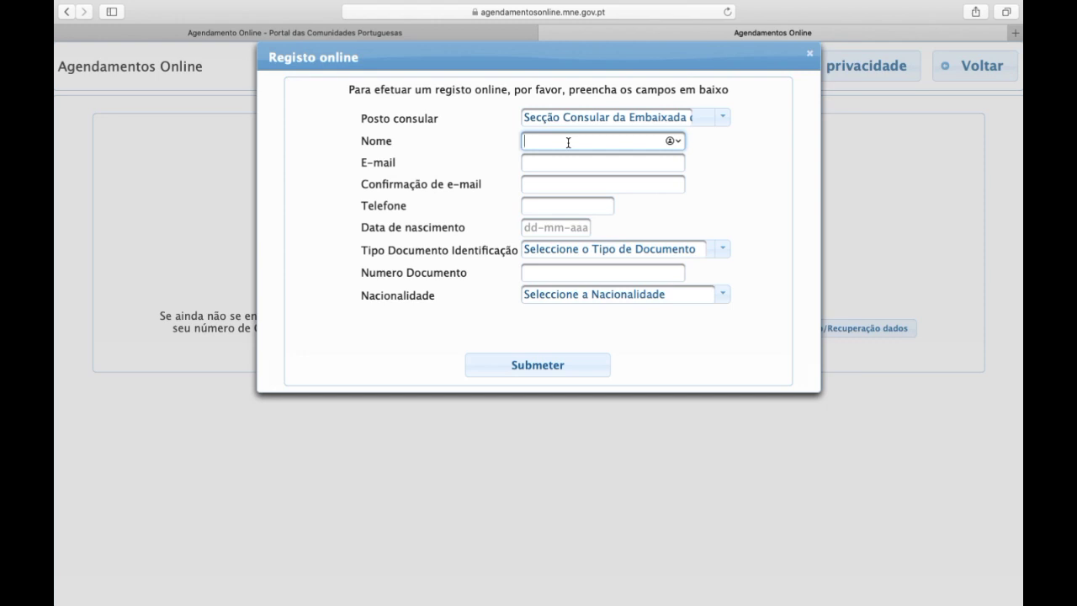
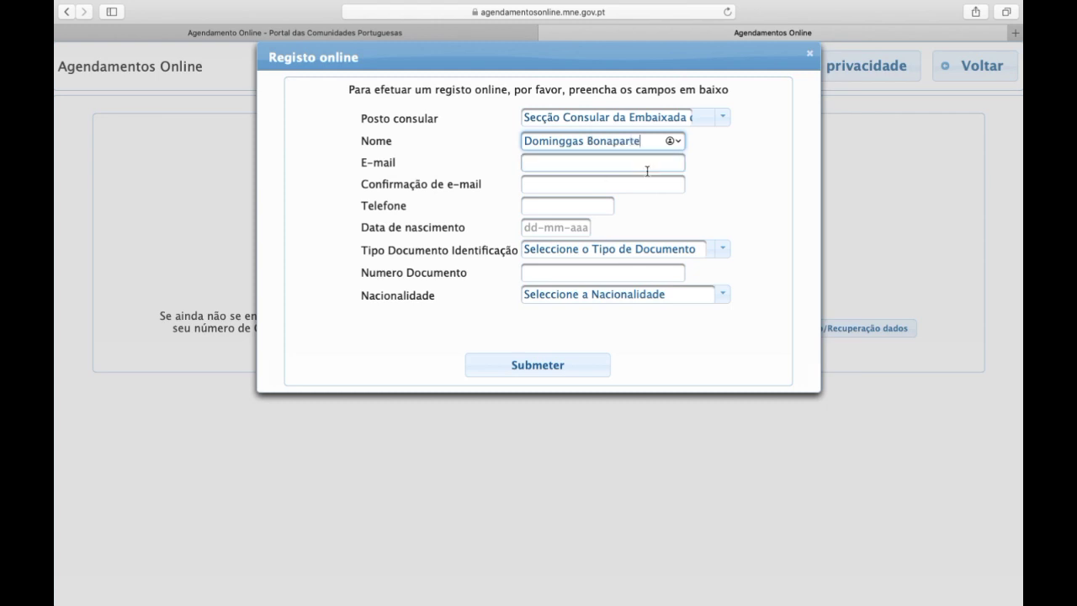
{"action": "left_click", "coordinate": [559, 165]}
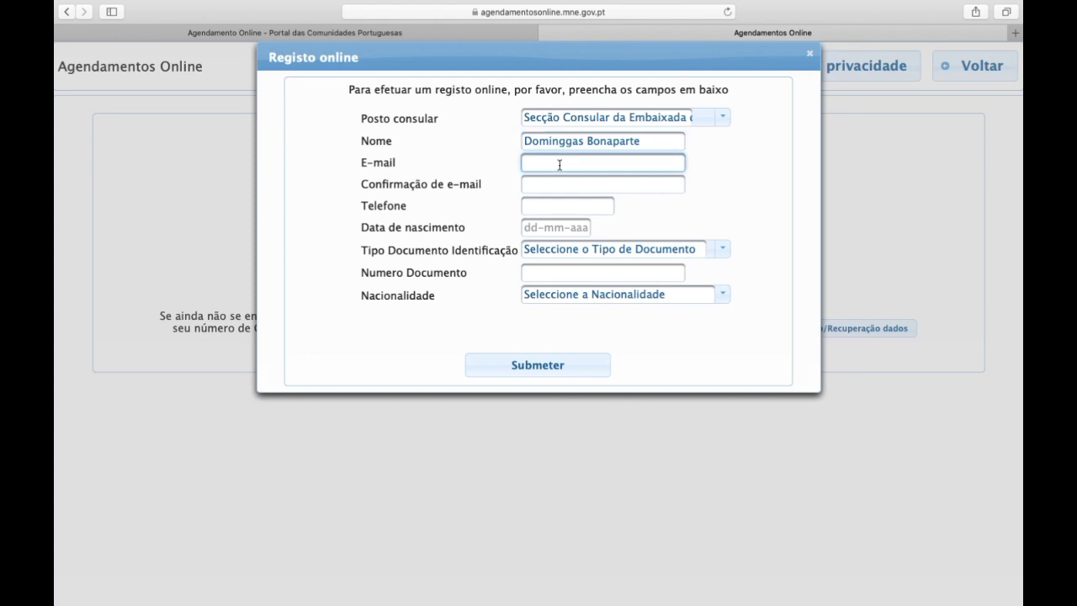
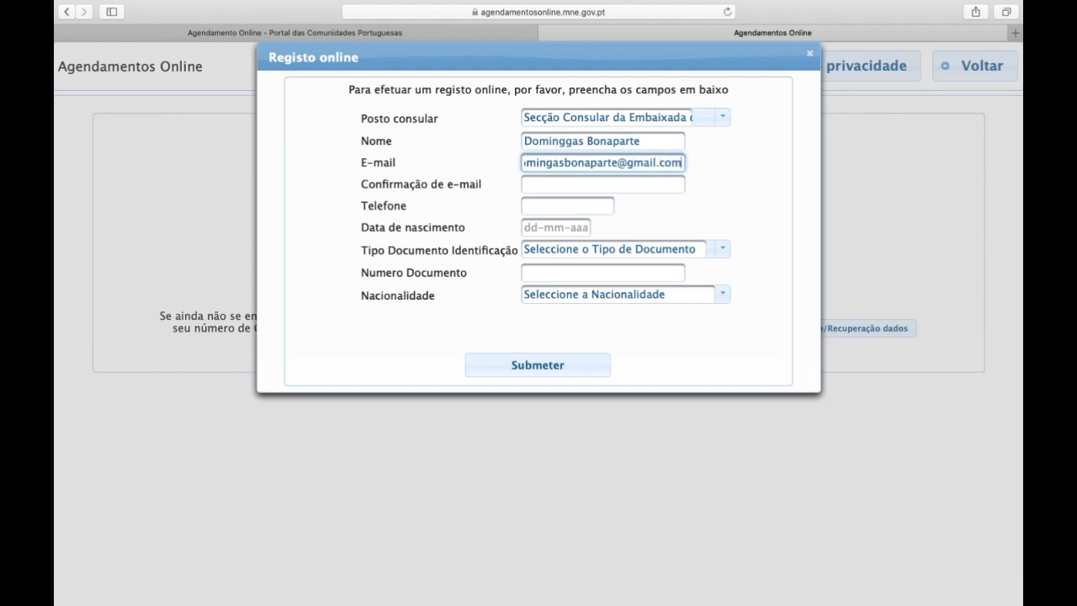
{"action": "left_click", "coordinate": [560, 187]}
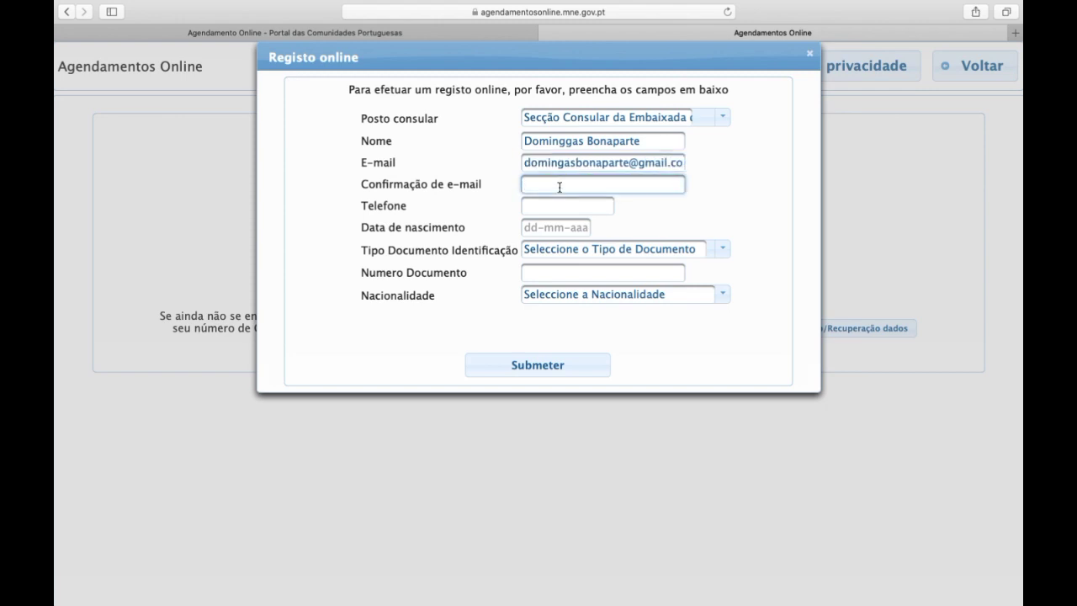
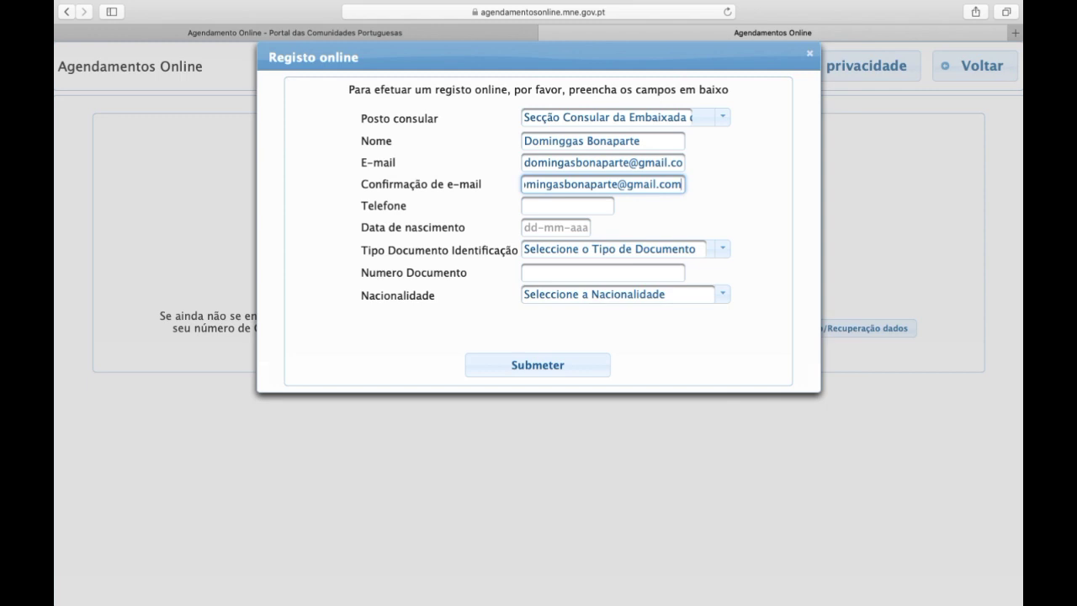
{"action": "left_click", "coordinate": [552, 204]}
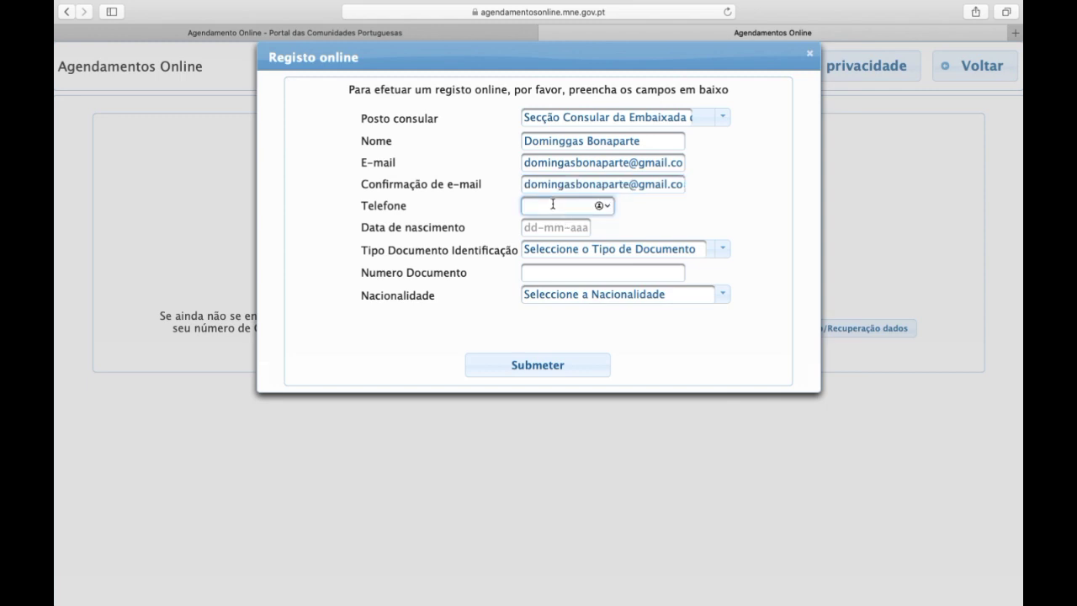
{"action": "type", "text": "77777777"}
{"action": "left_click", "coordinate": [545, 227]}
{"action": "left_click", "coordinate": [573, 304]}
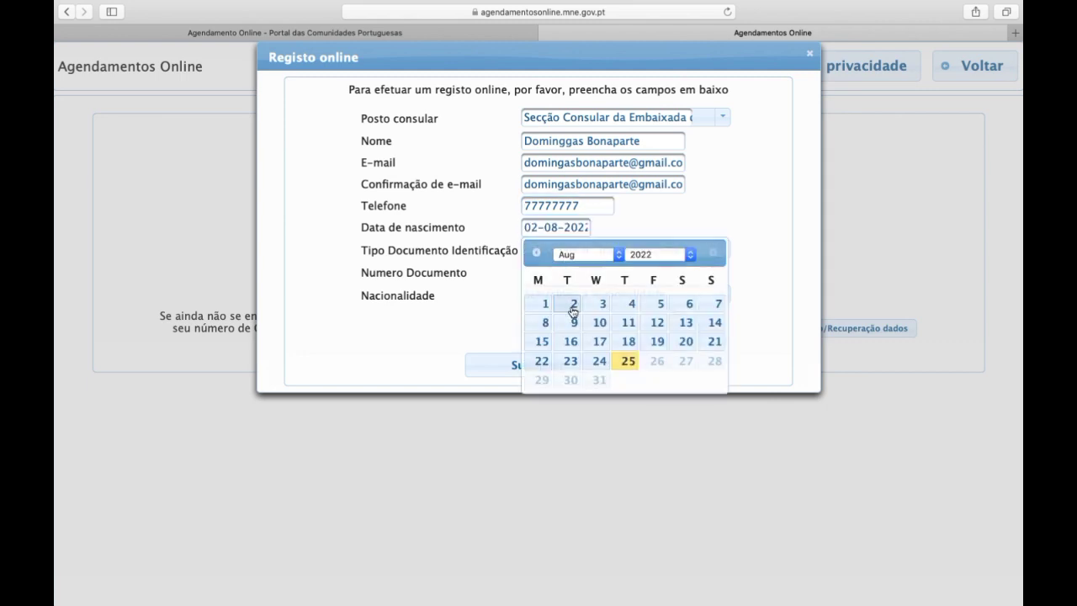
{"action": "left_click", "coordinate": [580, 226]}
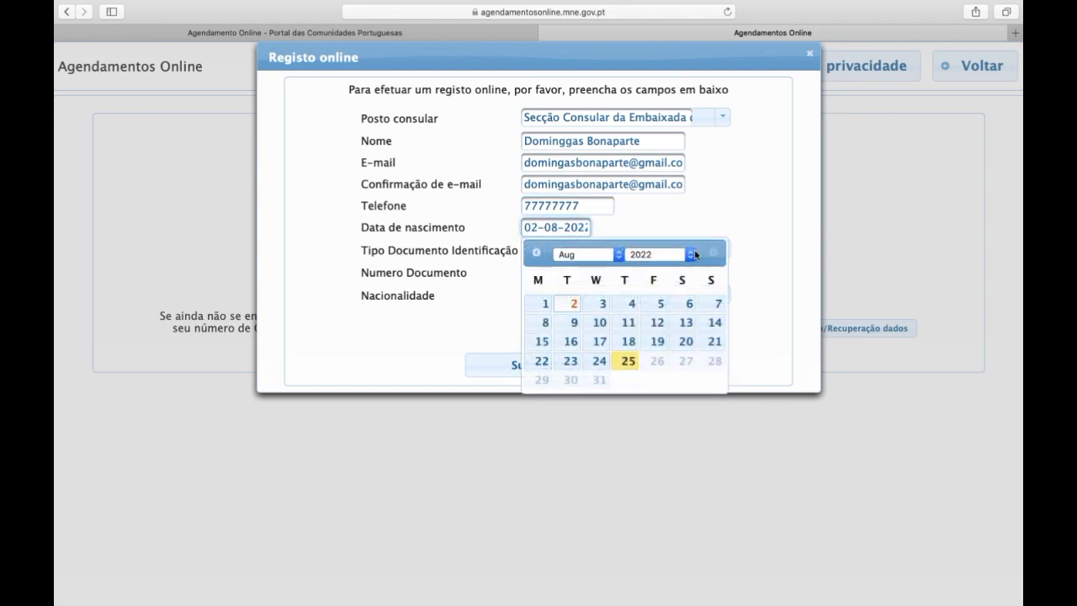
{"action": "left_click", "coordinate": [693, 254]}
{"action": "key", "text": "Up"}
{"action": "key", "text": "Up"}
{"action": "key", "text": "Up"}
{"action": "key", "text": "Up"}
{"action": "key", "text": "Up"}
{"action": "key", "text": "Up"}
{"action": "key", "text": "Up"}
{"action": "key", "text": "Up"}
{"action": "key", "text": "Up"}
{"action": "key", "text": "Up"}
{"action": "key", "text": "Up"}
{"action": "key", "text": "Up"}
{"action": "key", "text": "Up"}
{"action": "key", "text": "Up"}
{"action": "key", "text": "Up"}
{"action": "key", "text": "Up"}
{"action": "key", "text": "Up"}
{"action": "key", "text": "Up"}
{"action": "key", "text": "Up"}
{"action": "key", "text": "Up"}
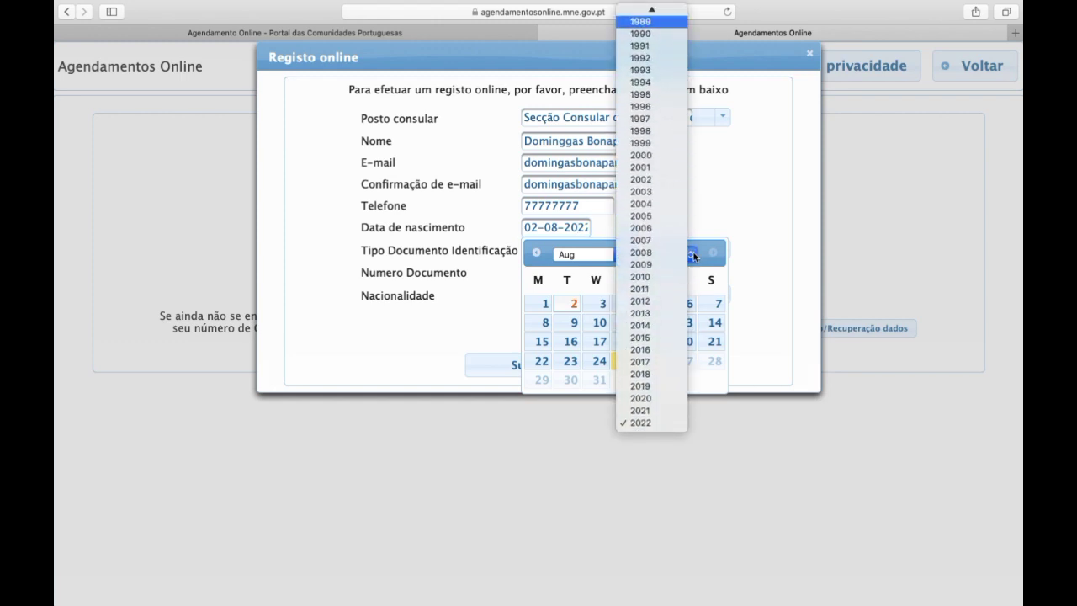
{"action": "key", "text": "Return"}
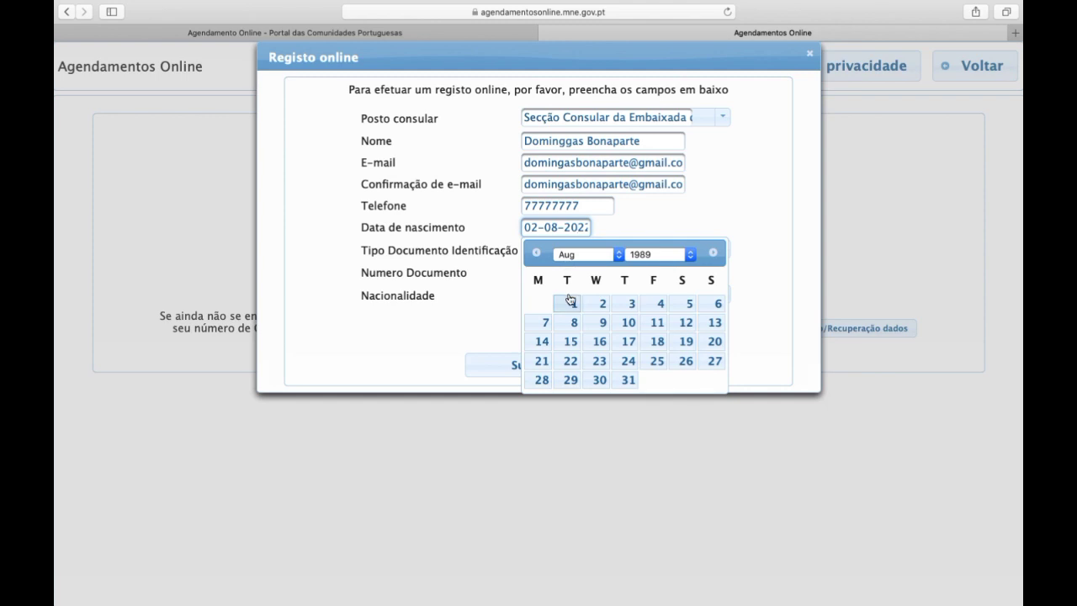
{"action": "left_click", "coordinate": [570, 300]}
{"action": "left_click", "coordinate": [539, 274]}
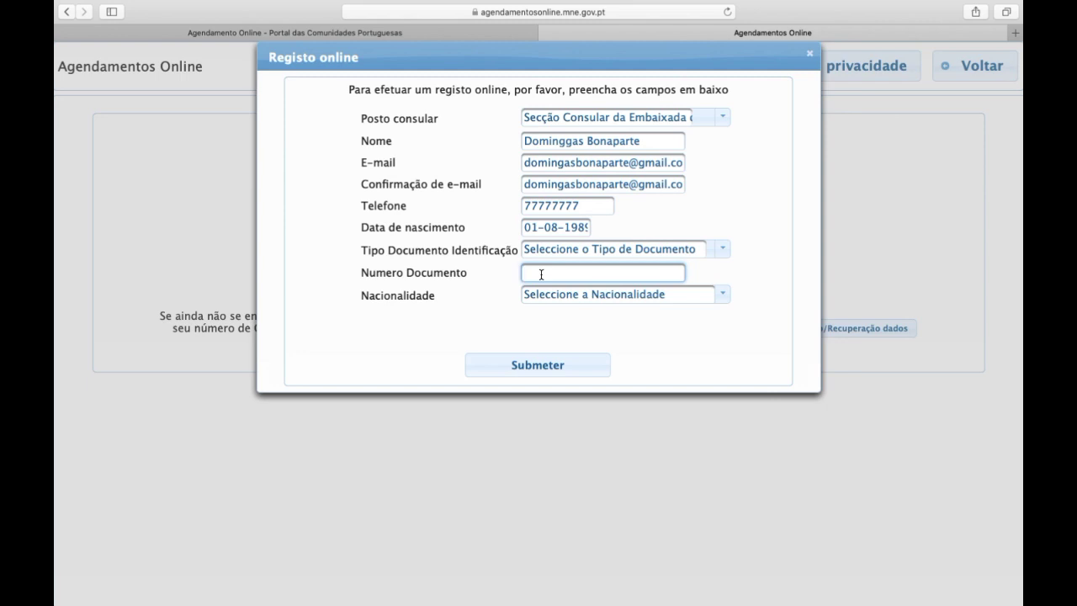
Select TIMOR LESTE from the nationality list
{"action": "left_click", "coordinate": [722, 294]}
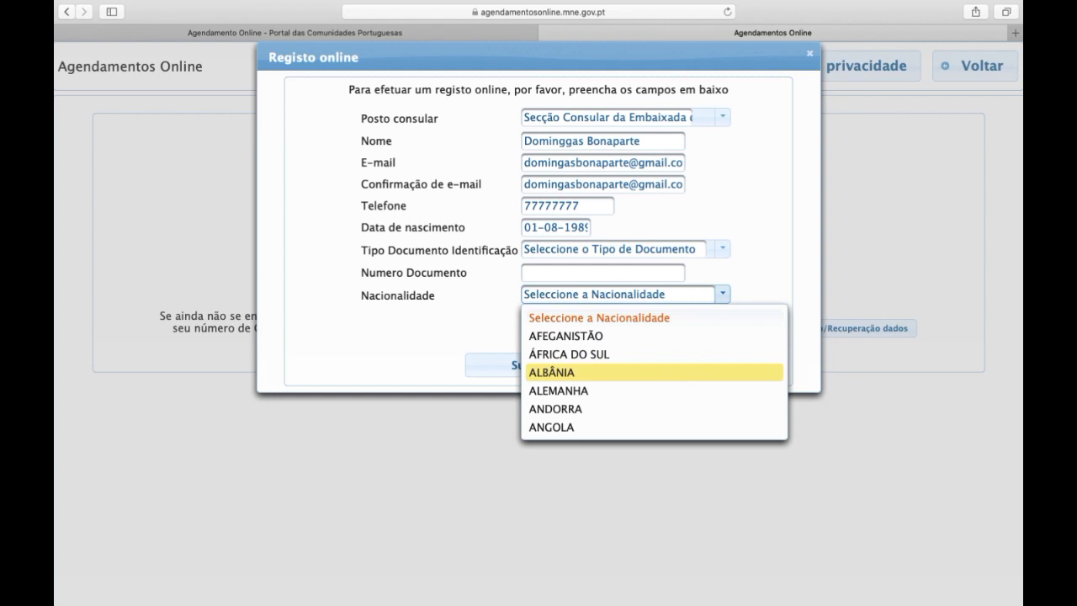
{"action": "type", "text": "arg"}
{"action": "key", "text": "Down"}
{"action": "key", "text": "Down"}
{"action": "key", "text": "Down"}
{"action": "key", "text": "Down"}
{"action": "key", "text": "Down"}
{"action": "key", "text": "Down"}
{"action": "key", "text": "Down"}
{"action": "key", "text": "Down"}
{"action": "key", "text": "Down"}
{"action": "key", "text": "Down"}
{"action": "key", "text": "Down"}
{"action": "key", "text": "Down"}
{"action": "key", "text": "Down"}
{"action": "key", "text": "Down"}
{"action": "key", "text": "Down"}
{"action": "key", "text": "Down"}
{"action": "key", "text": "Down"}
{"action": "key", "text": "Down"}
{"action": "key", "text": "Down"}
{"action": "key", "text": "Down"}
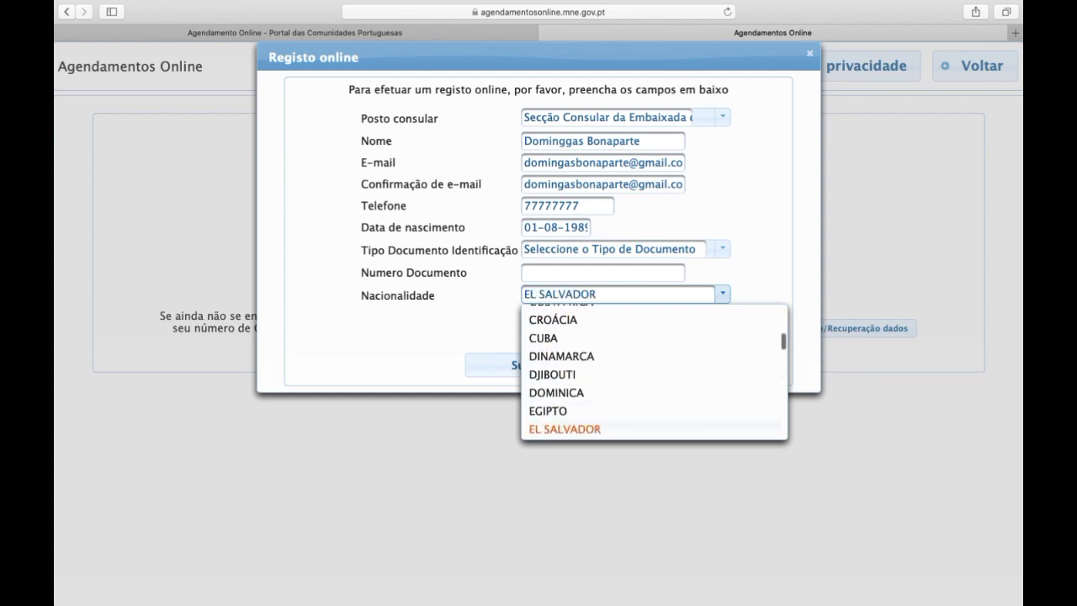
{"action": "key", "text": "Down"}
{"action": "key", "text": "Down"}
{"action": "key", "text": "Down"}
{"action": "key", "text": "Down"}
{"action": "key", "text": "Down"}
{"action": "key", "text": "Down"}
{"action": "key", "text": "Down"}
{"action": "key", "text": "Down"}
{"action": "key", "text": "Down"}
{"action": "key", "text": "Down"}
{"action": "key", "text": "Down"}
{"action": "key", "text": "Down"}
{"action": "key", "text": "Down"}
{"action": "key", "text": "Down"}
{"action": "key", "text": "Down"}
{"action": "key", "text": "Down"}
{"action": "key", "text": "Down"}
{"action": "key", "text": "Down"}
{"action": "key", "text": "Down"}
{"action": "key", "text": "Down"}
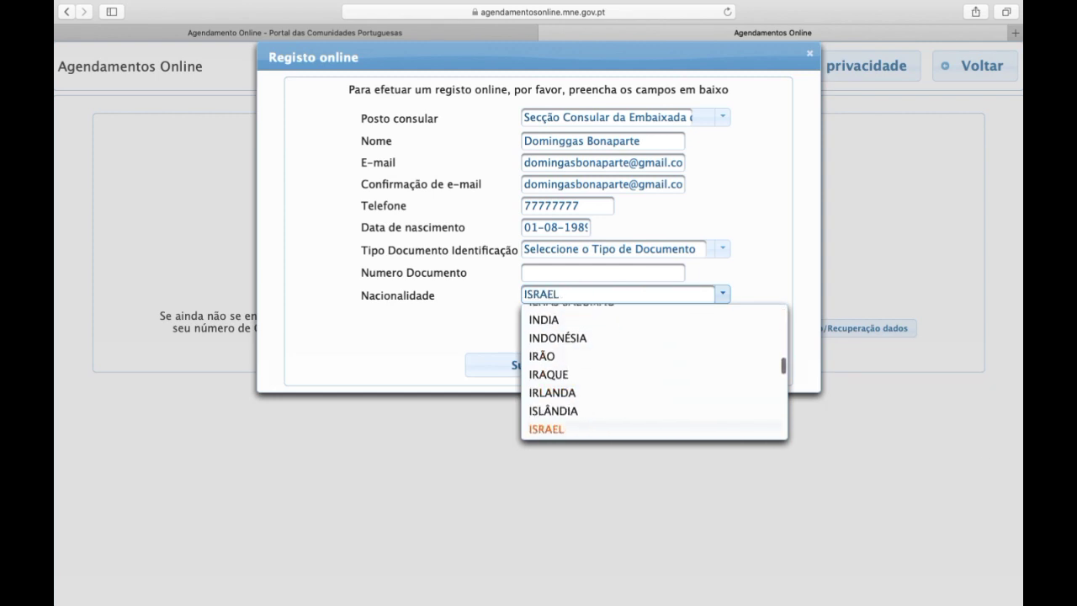
{"action": "key", "text": "Down"}
{"action": "key", "text": "Down"}
{"action": "key", "text": "Down"}
{"action": "key", "text": "Down"}
{"action": "key", "text": "Down"}
{"action": "key", "text": "Down"}
{"action": "key", "text": "Down"}
{"action": "key", "text": "Down"}
{"action": "key", "text": "Down"}
{"action": "key", "text": "Down"}
{"action": "key", "text": "Down"}
{"action": "key", "text": "Down"}
{"action": "key", "text": "Down"}
{"action": "key", "text": "Down"}
{"action": "key", "text": "Down"}
{"action": "key", "text": "Down"}
{"action": "key", "text": "Down"}
{"action": "key", "text": "Down"}
{"action": "key", "text": "Down"}
{"action": "key", "text": "Down"}
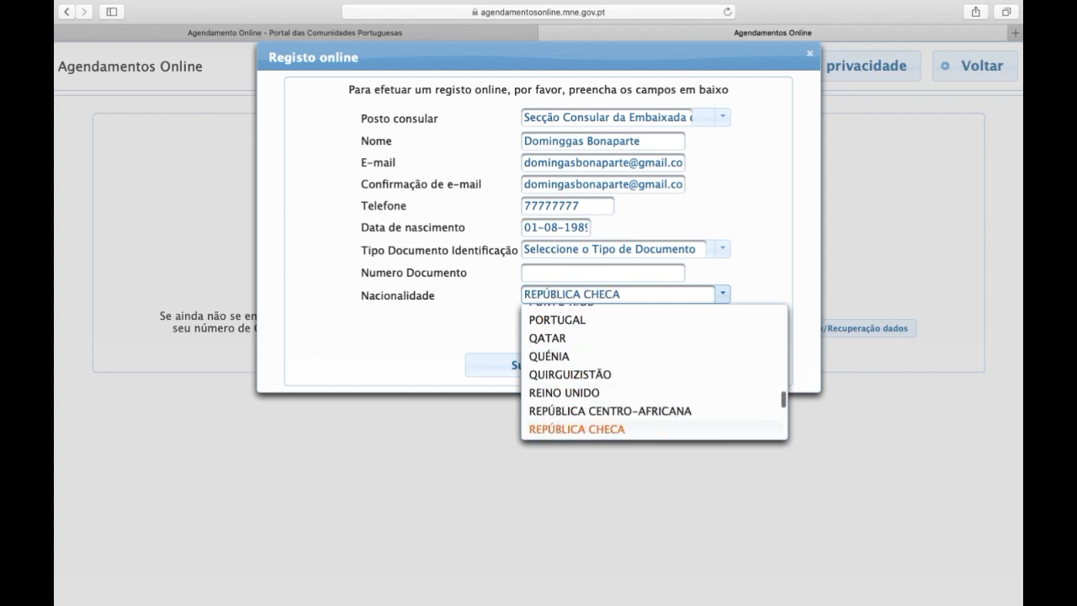
{"action": "key", "text": "Down"}
{"action": "key", "text": "Down"}
{"action": "key", "text": "Down"}
{"action": "key", "text": "Down"}
{"action": "key", "text": "Down"}
{"action": "key", "text": "Down"}
{"action": "key", "text": "Down"}
{"action": "key", "text": "Down"}
{"action": "key", "text": "Down"}
{"action": "key", "text": "Down"}
{"action": "key", "text": "Down"}
{"action": "key", "text": "Down"}
{"action": "key", "text": "Down"}
{"action": "key", "text": "Down"}
{"action": "key", "text": "Down"}
{"action": "key", "text": "Down"}
{"action": "key", "text": "Down"}
{"action": "key", "text": "Down"}
{"action": "key", "text": "Down"}
{"action": "key", "text": "Down"}
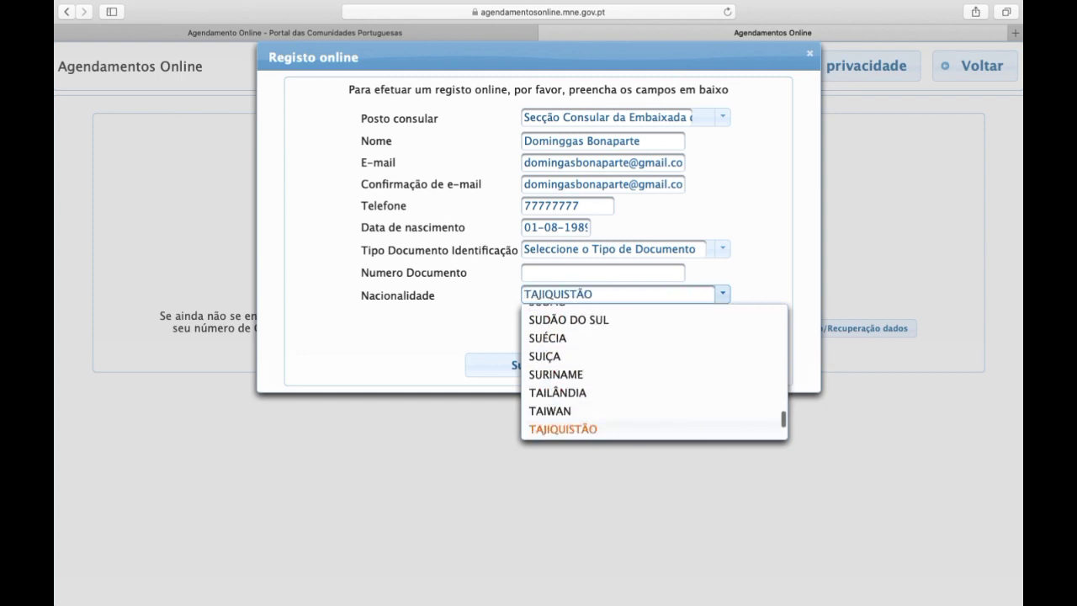
{"action": "key", "text": "Up"}
{"action": "key", "text": "Up"}
{"action": "key", "text": "Up"}
{"action": "key", "text": "Up"}
{"action": "key", "text": "Up"}
{"action": "key", "text": "Up"}
{"action": "key", "text": "Up"}
{"action": "key", "text": "Up"}
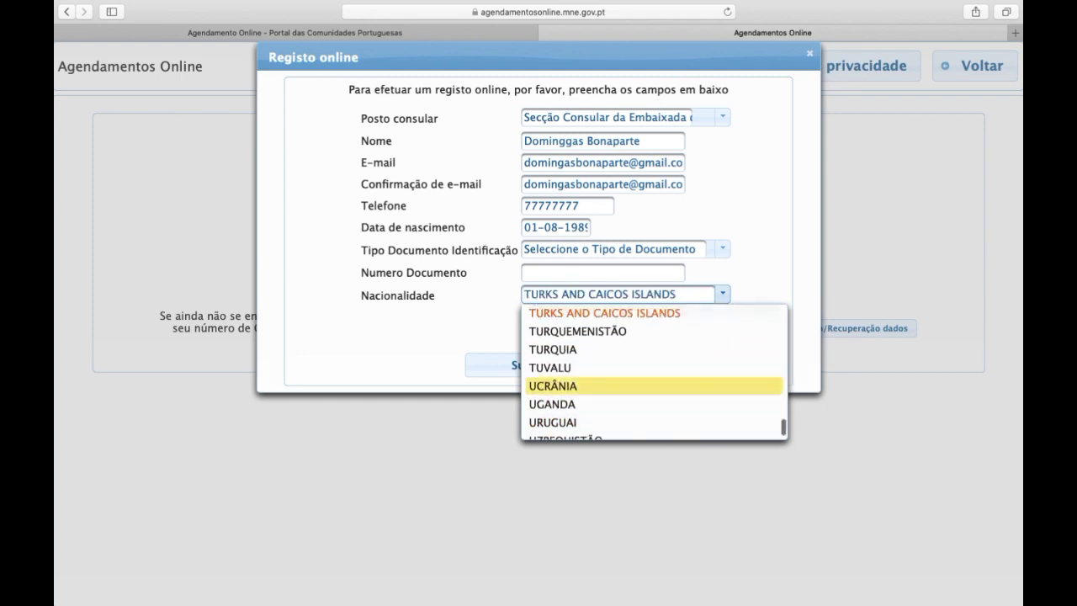
{"action": "key", "text": "Up"}
{"action": "key", "text": "Up"}
{"action": "key", "text": "Up"}
{"action": "key", "text": "Up"}
{"action": "key", "text": "Up"}
{"action": "key", "text": "Up"}
{"action": "key", "text": "Up"}
{"action": "key", "text": "Up"}
{"action": "key", "text": "Up"}
{"action": "key", "text": "Up"}
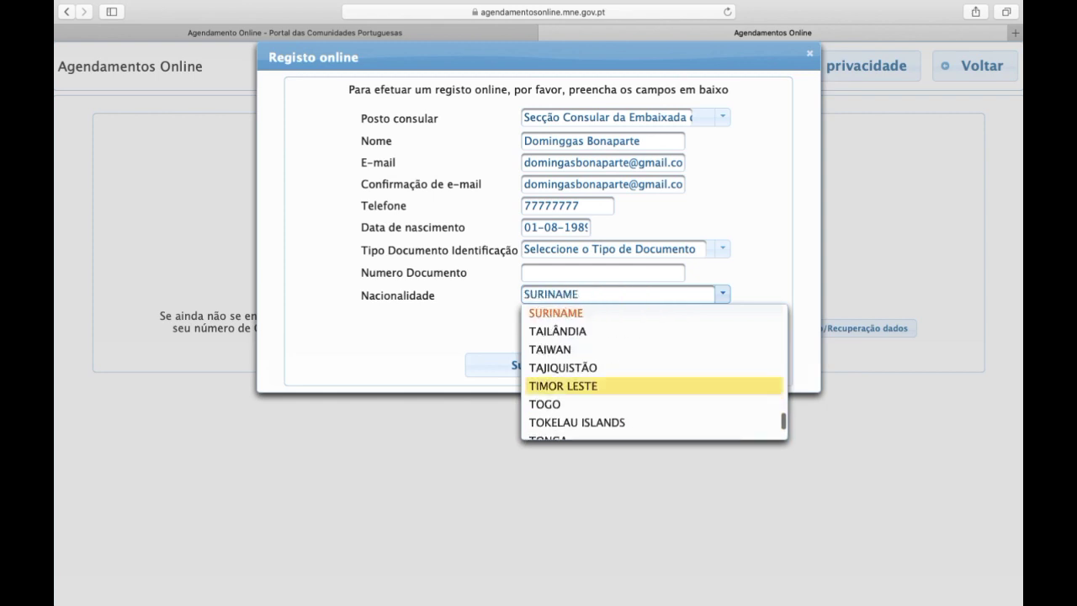
{"action": "key", "text": "Down"}
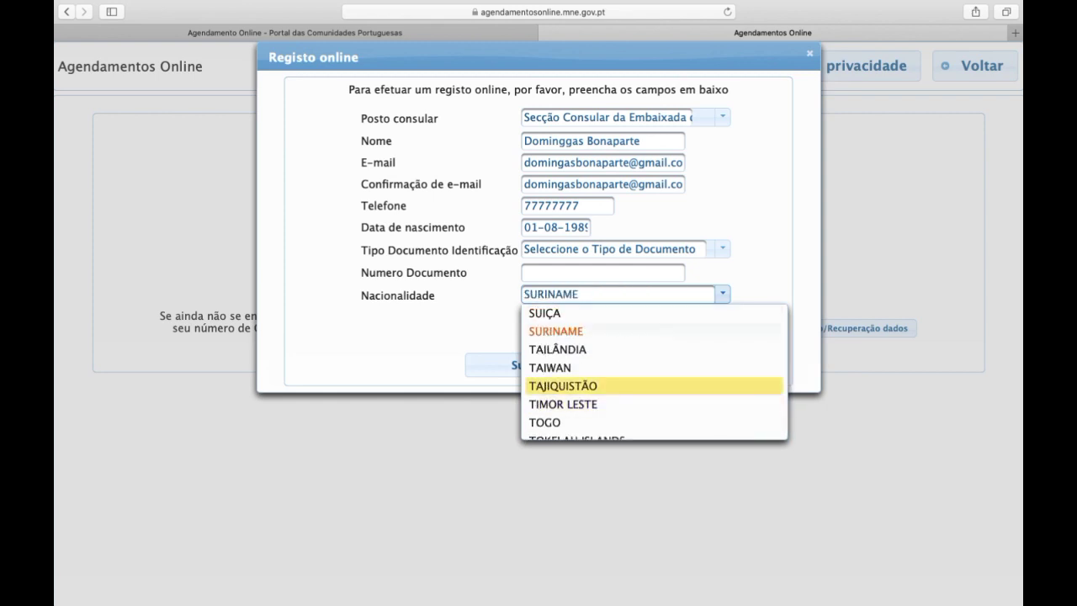
{"action": "key", "text": "Down"}
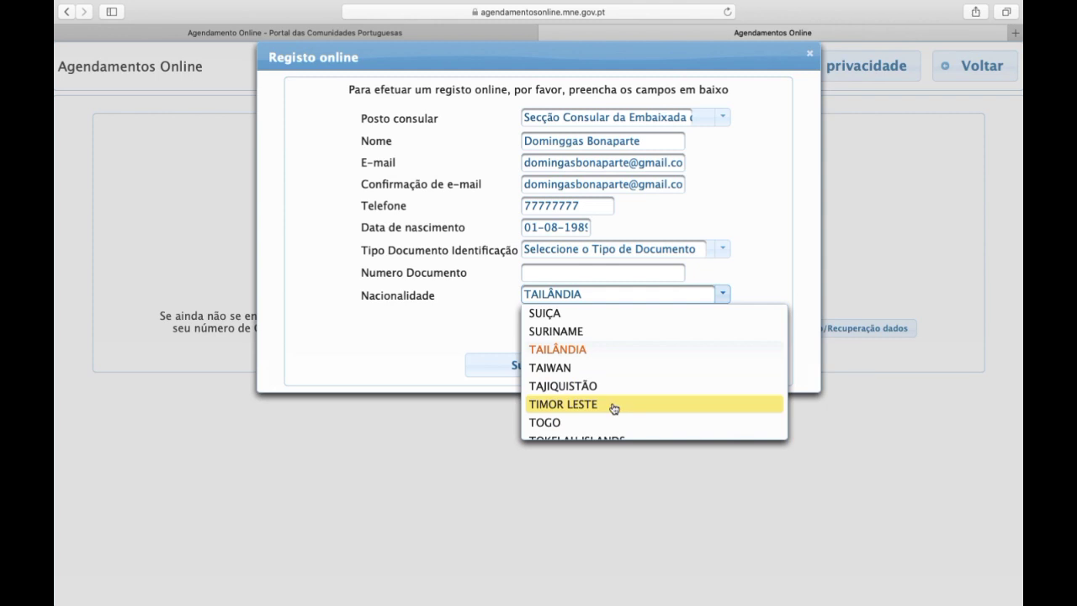
{"action": "left_click", "coordinate": [614, 408]}
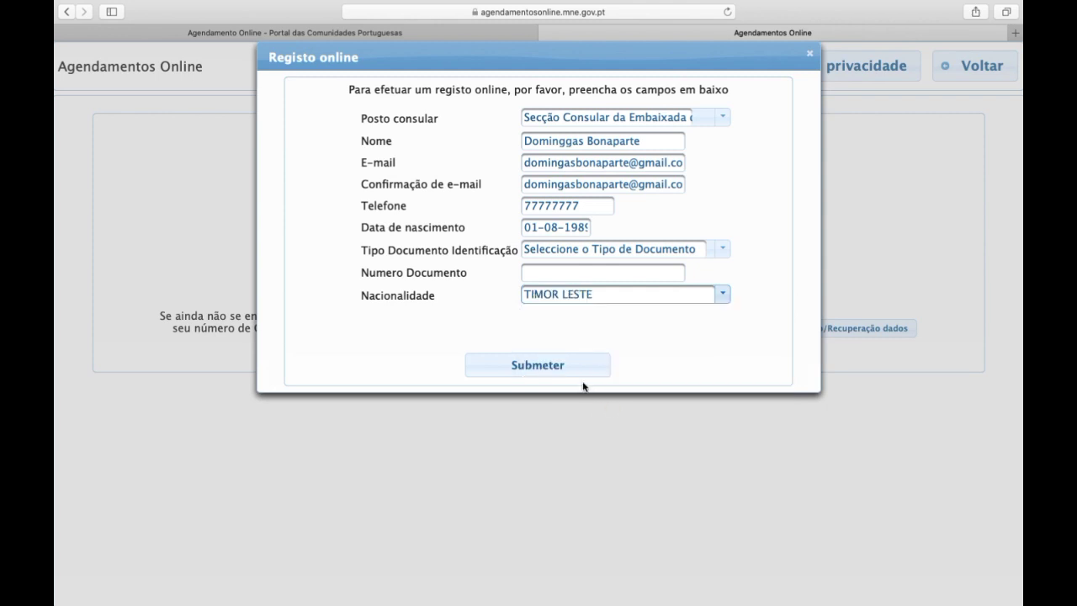
Re-enter the document number, set document type to Passaporte and submit the registration
{"action": "left_click", "coordinate": [551, 271]}
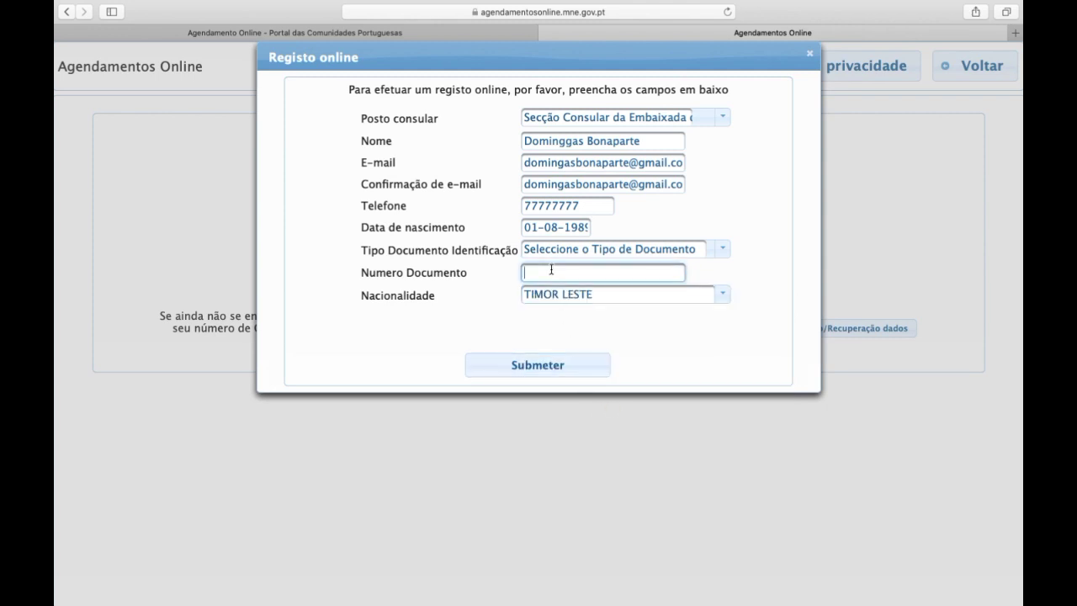
{"action": "left_click", "coordinate": [538, 370]}
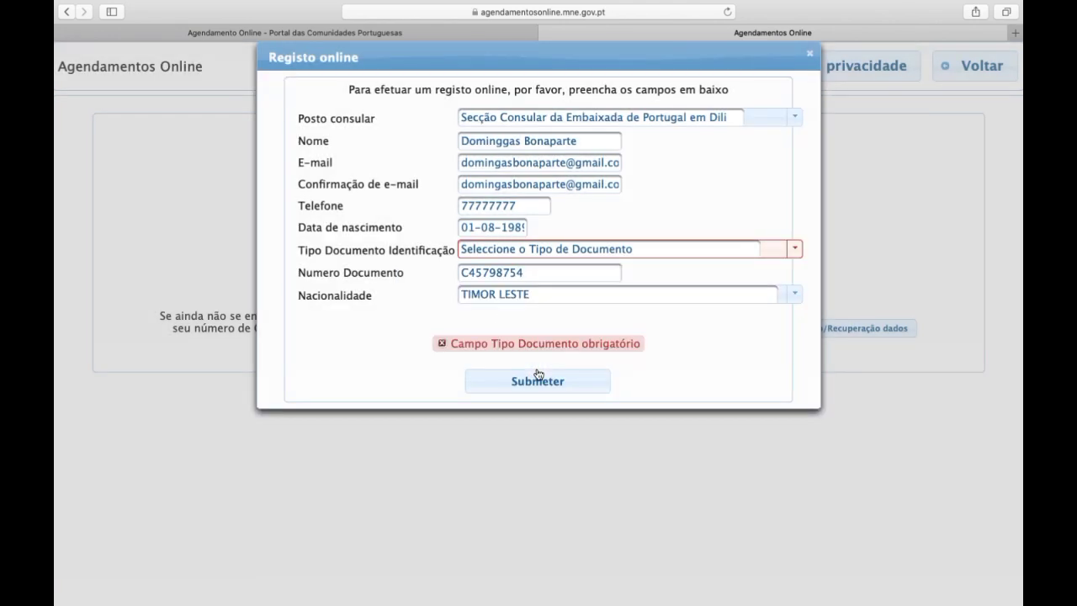
{"action": "left_click", "coordinate": [795, 249]}
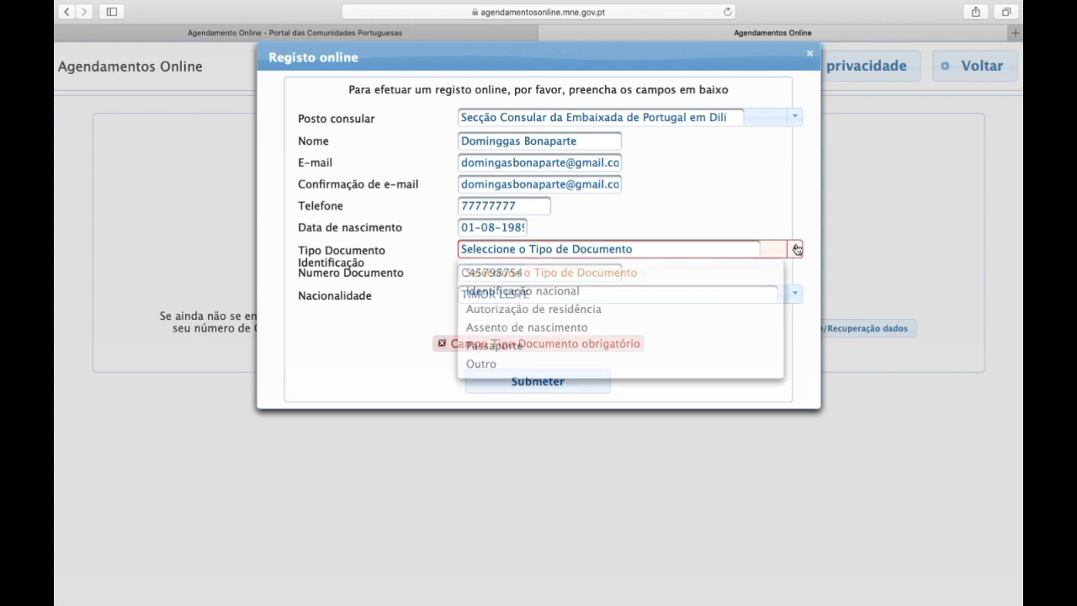
{"action": "left_click", "coordinate": [624, 353]}
{"action": "left_click", "coordinate": [550, 380]}
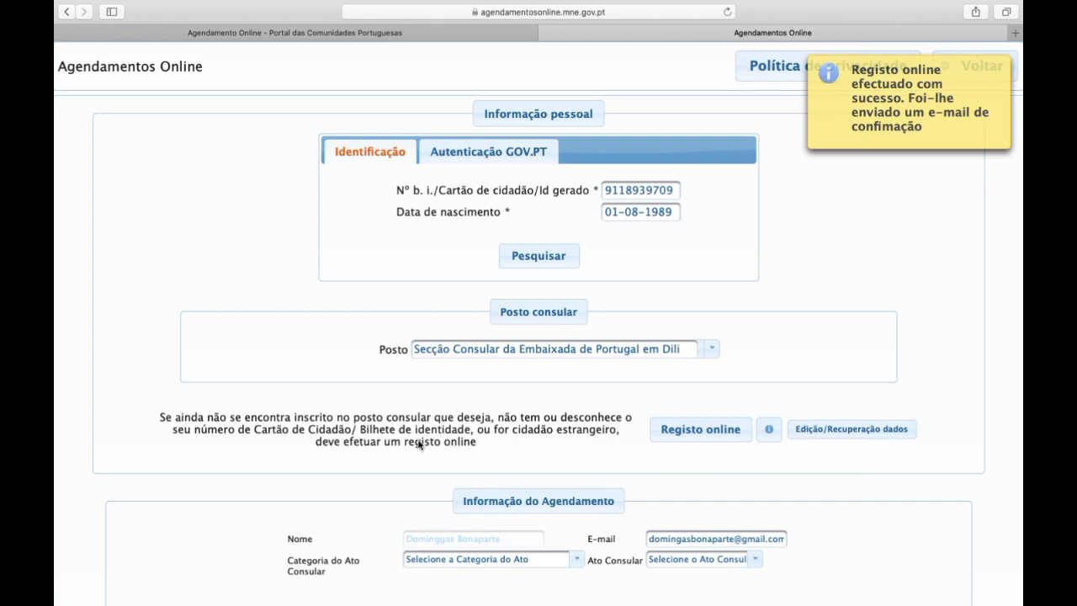
Choose category Registo civil and consular act Pedido de Nacionalidade Portuguesa
{"action": "scroll", "coordinate": [418, 443], "scroll_direction": "down", "scroll_amount": 3}
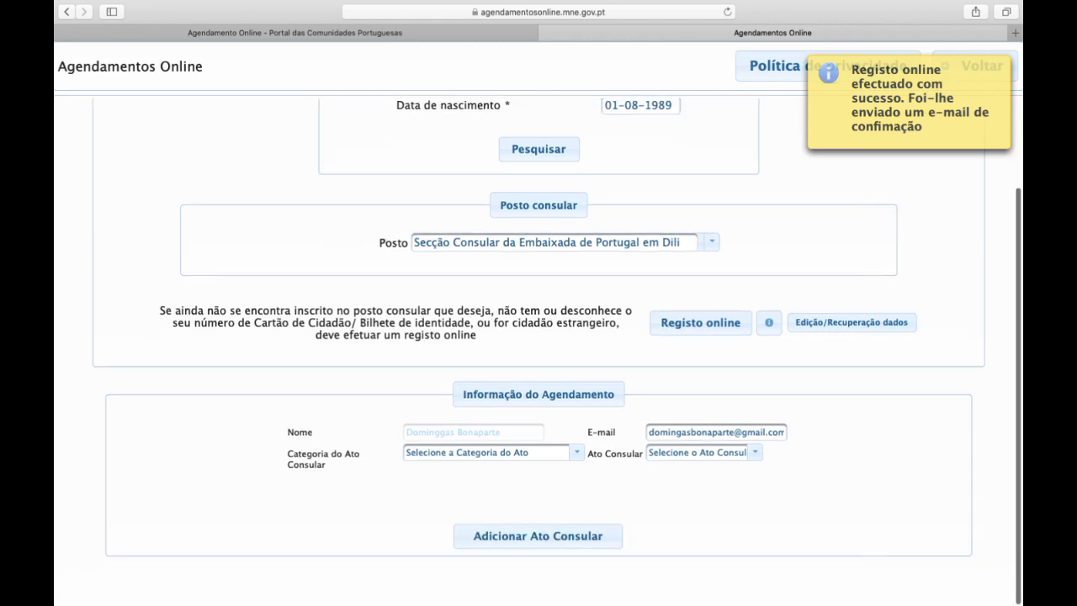
{"action": "left_click", "coordinate": [535, 457]}
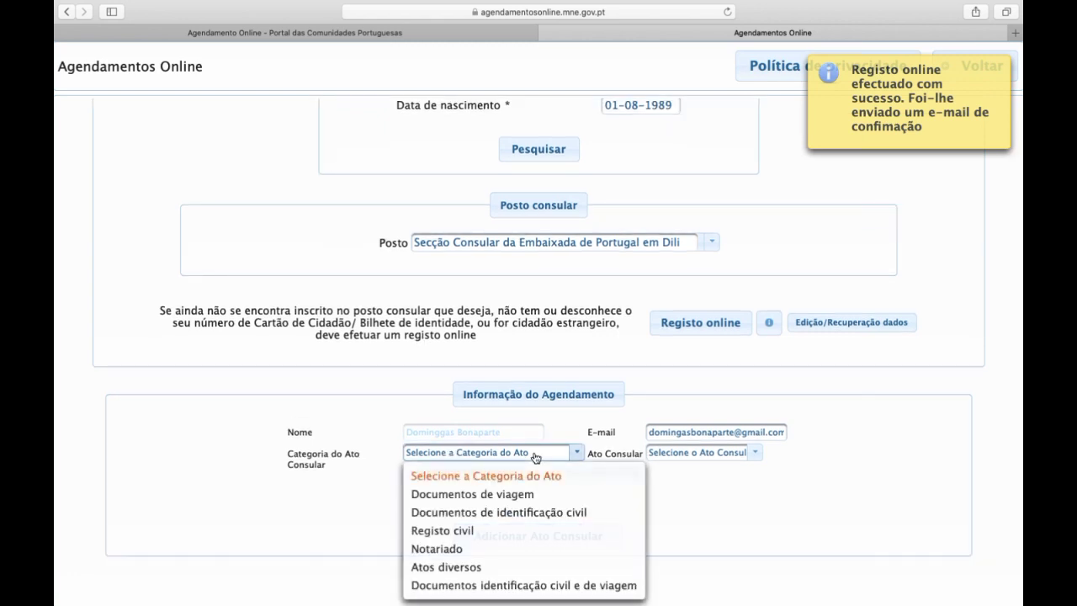
{"action": "left_click", "coordinate": [483, 530]}
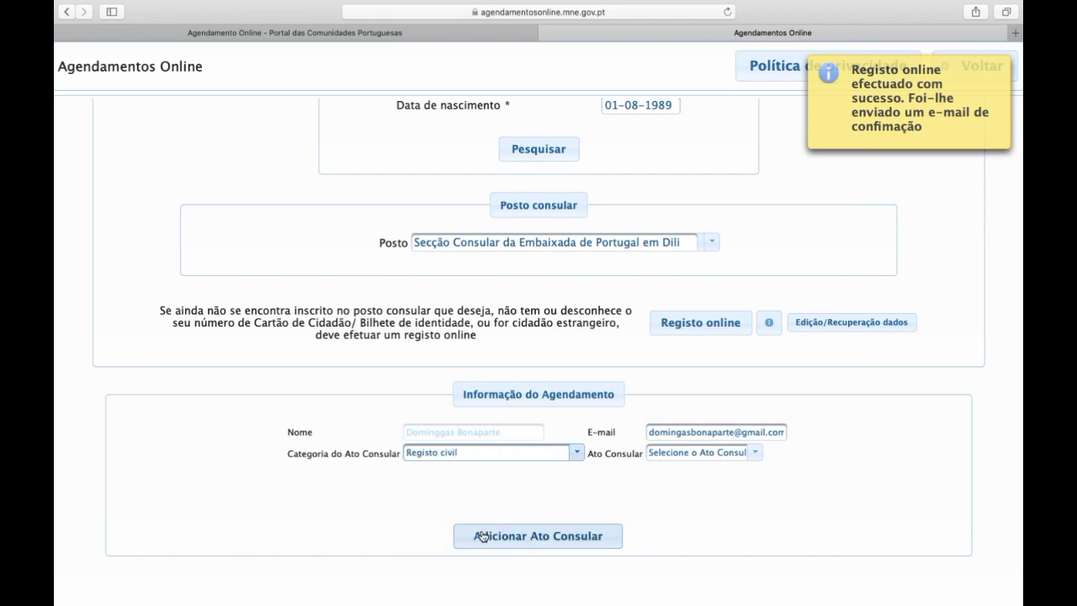
{"action": "left_click", "coordinate": [734, 456]}
{"action": "left_click", "coordinate": [734, 529]}
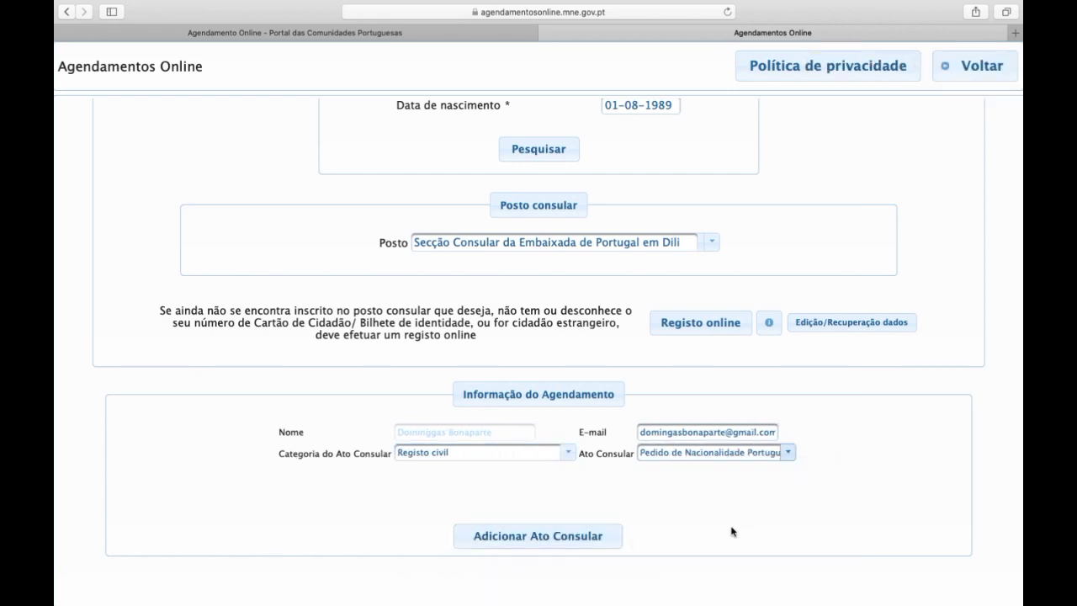
Add the nationality request and ask to schedule it, clearing the accept-conditions warning
{"action": "left_click", "coordinate": [582, 535]}
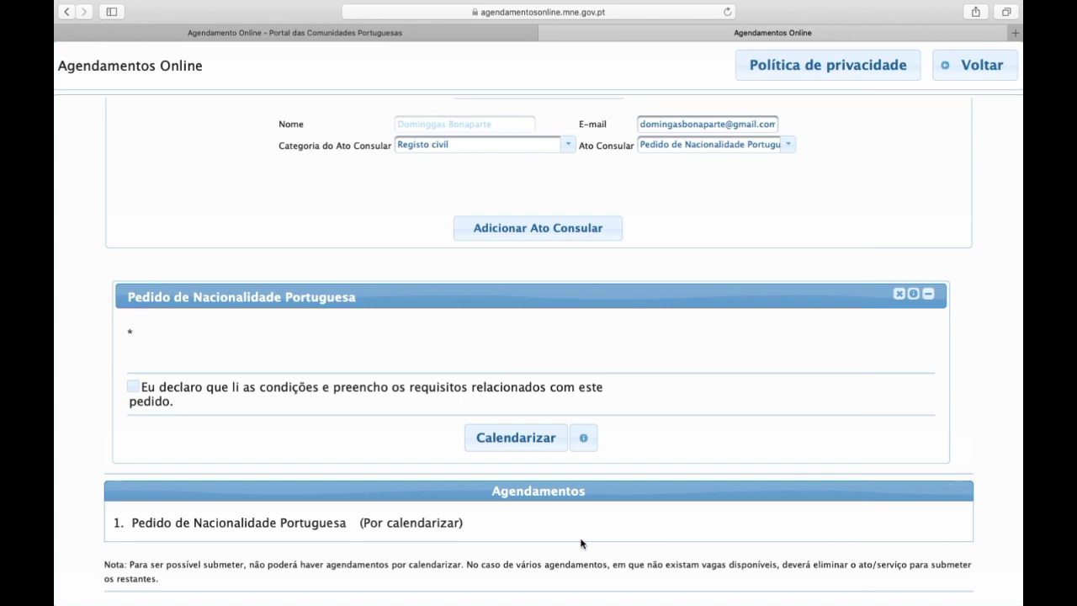
{"action": "left_click", "coordinate": [513, 444]}
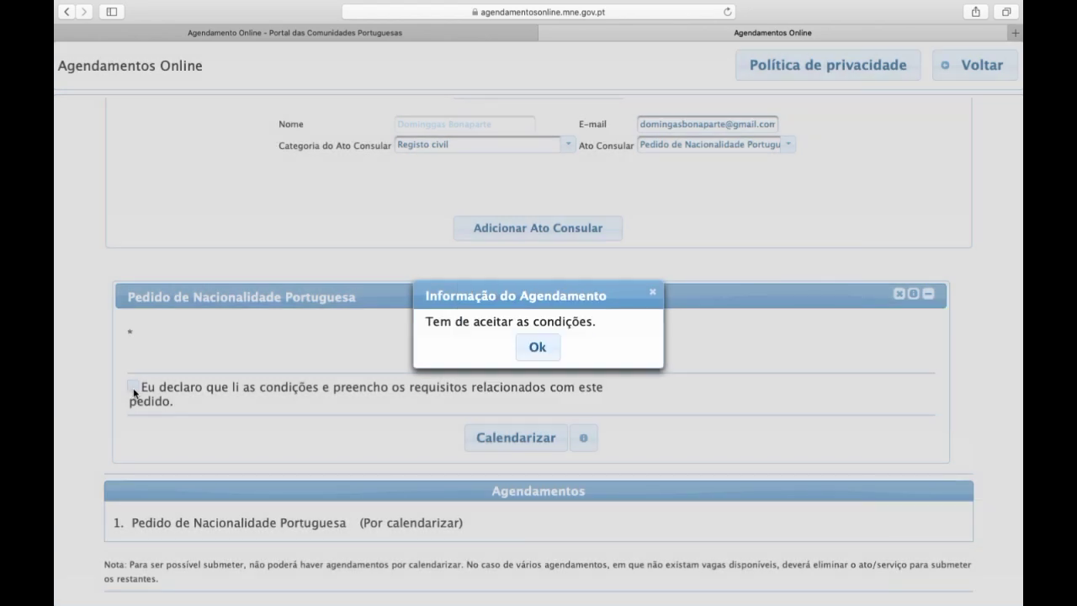
{"action": "left_click", "coordinate": [535, 345]}
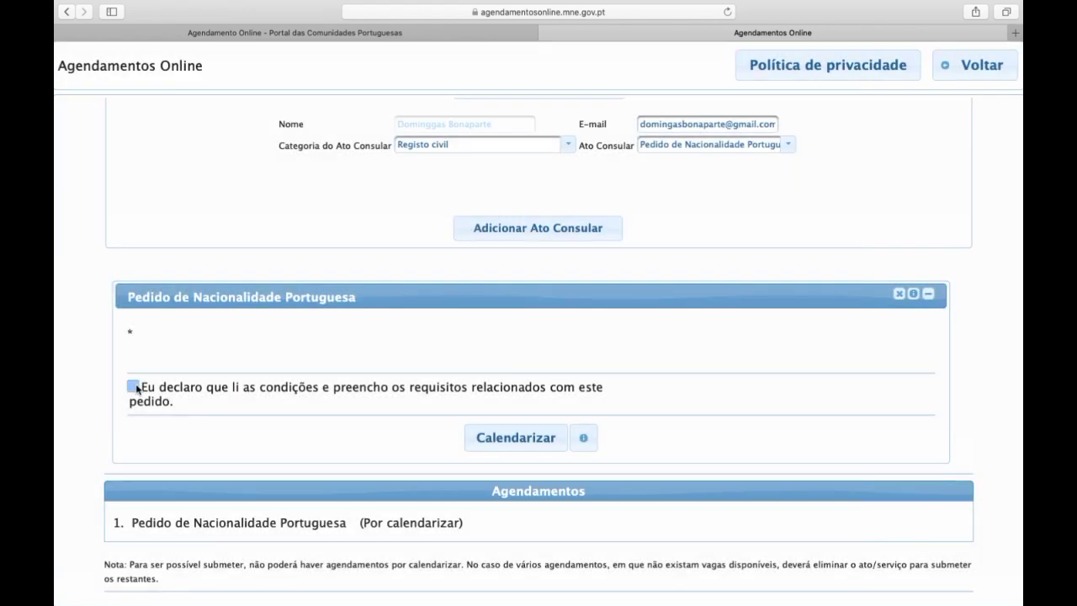
{"action": "left_click", "coordinate": [527, 439]}
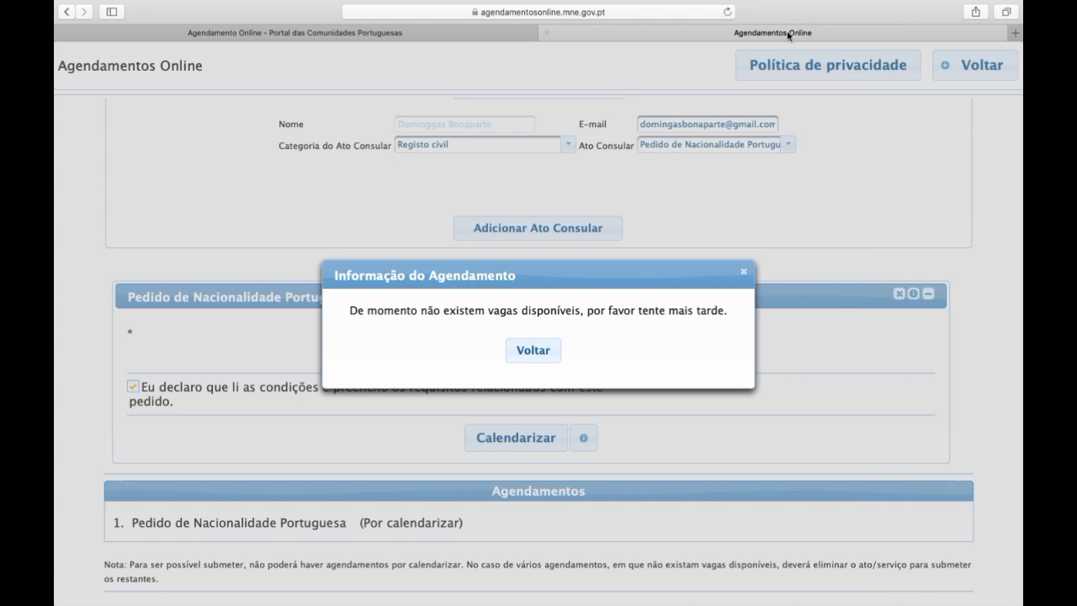
Wait for the scheduling result reporting no appointment vacancies currently available
{"action": "mouse_move", "coordinate": [811, 4]}
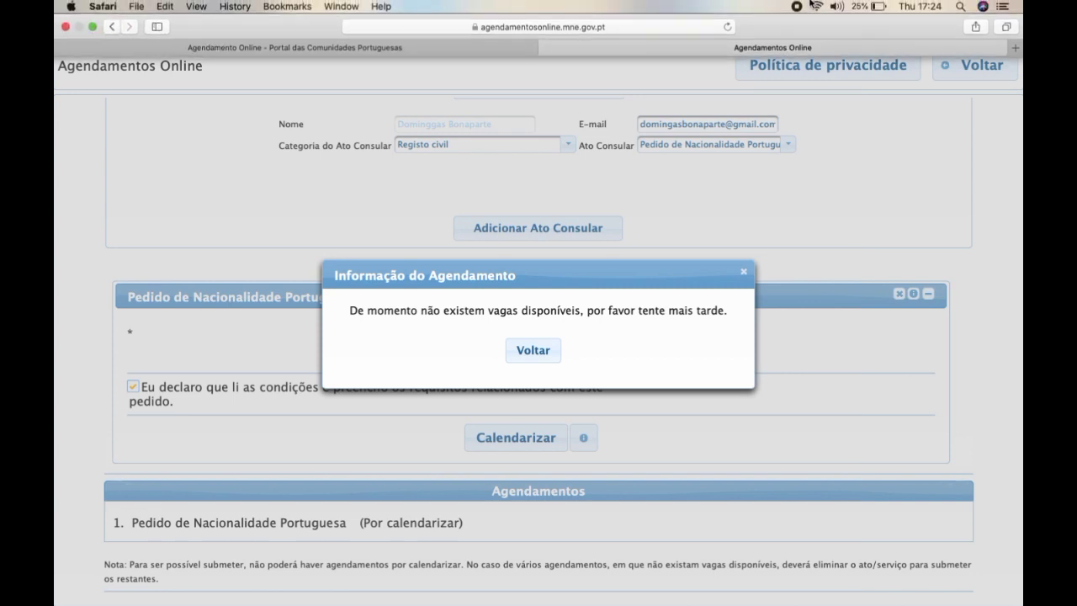